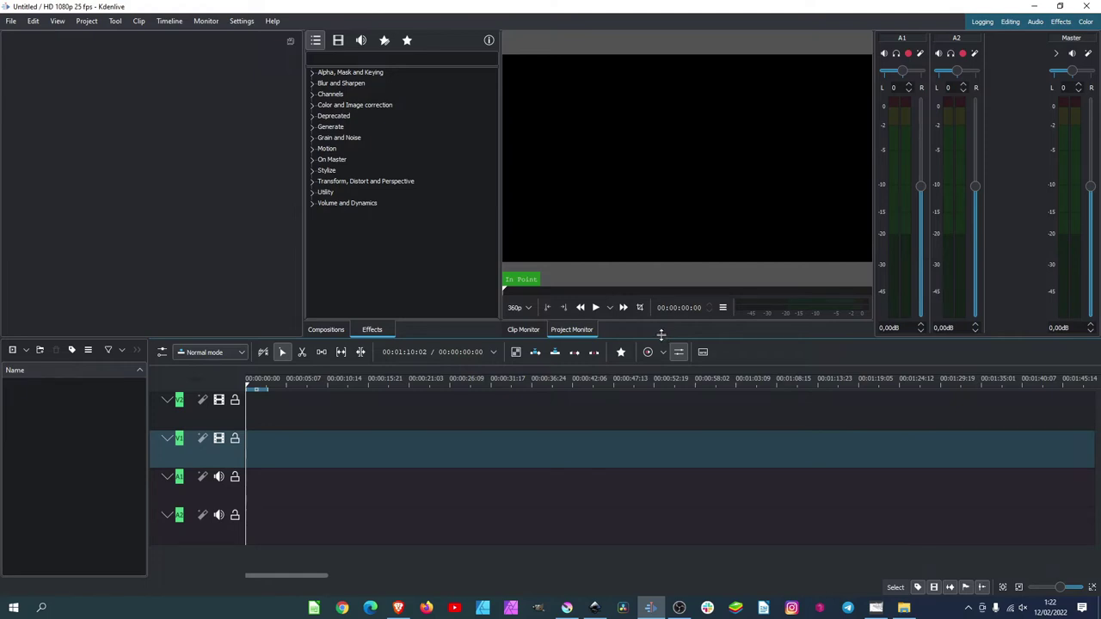
Import the bali video from the Downloads folder into the project bin.
click(678, 351)
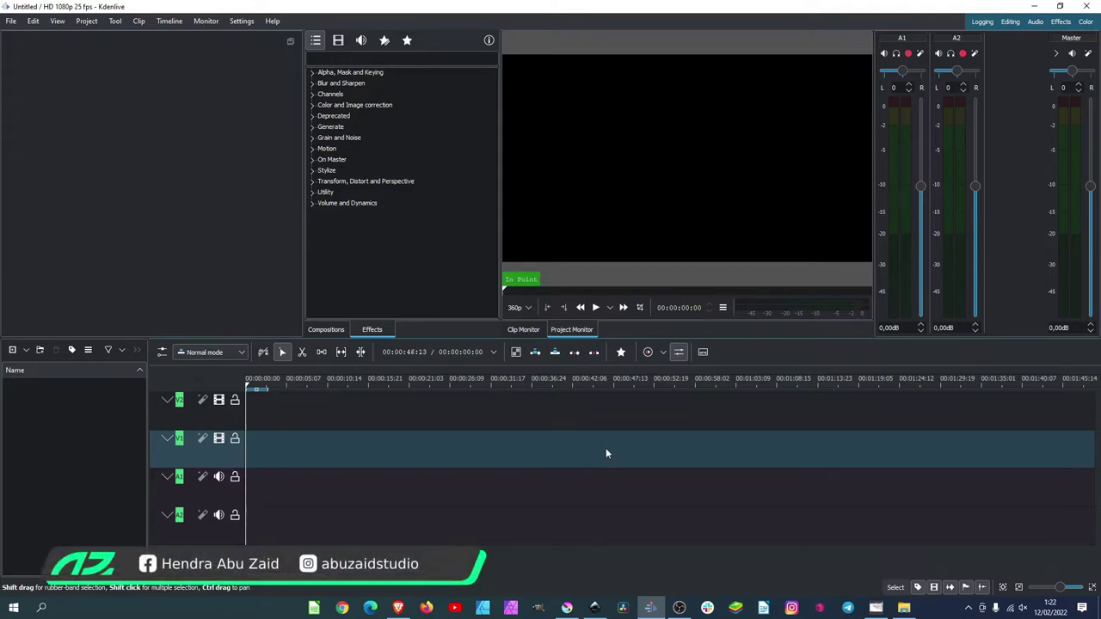
click(903, 607)
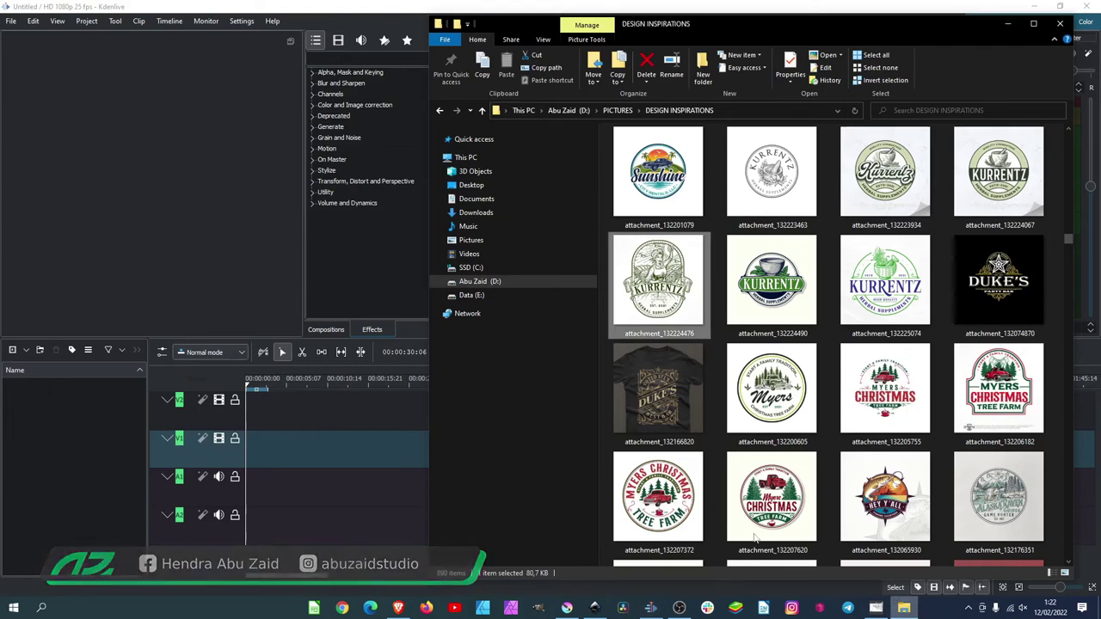
click(475, 212)
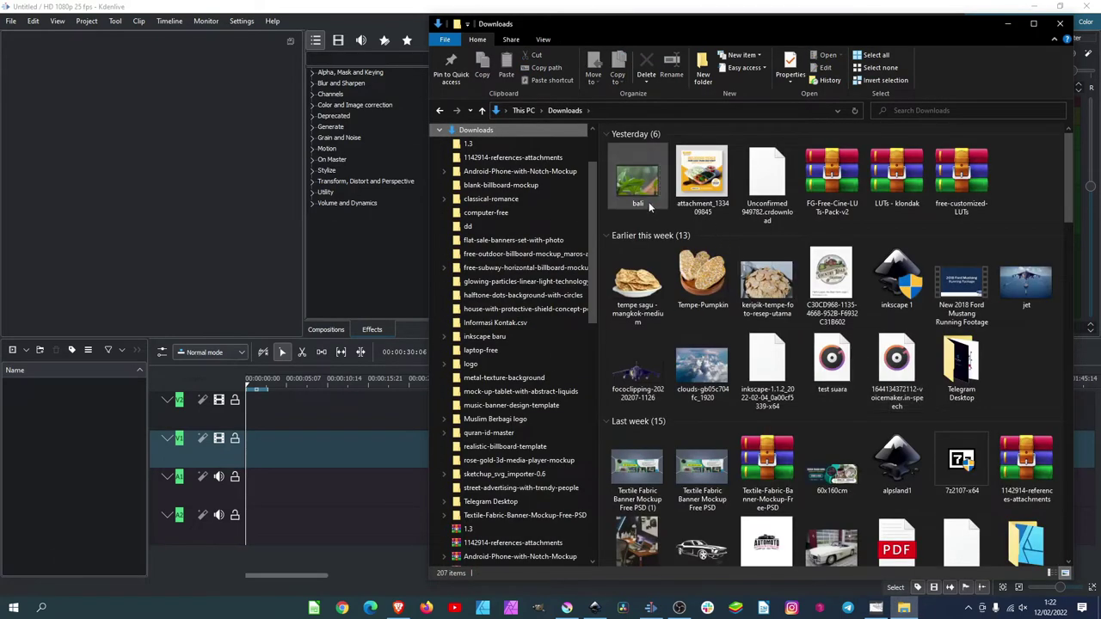
drag(649, 206, 71, 440)
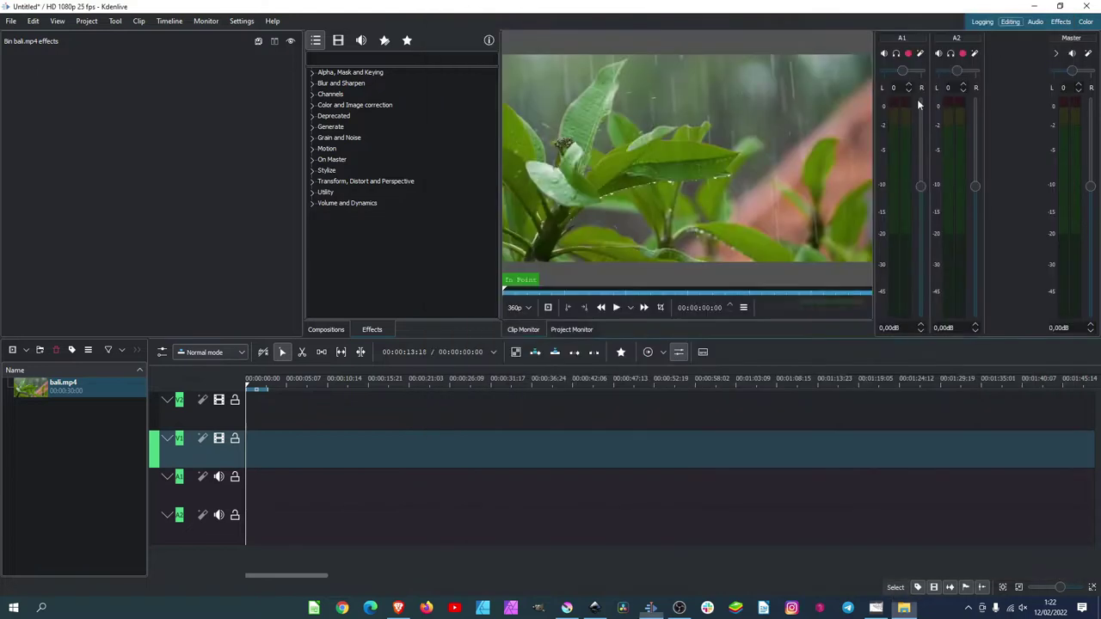
click(1007, 23)
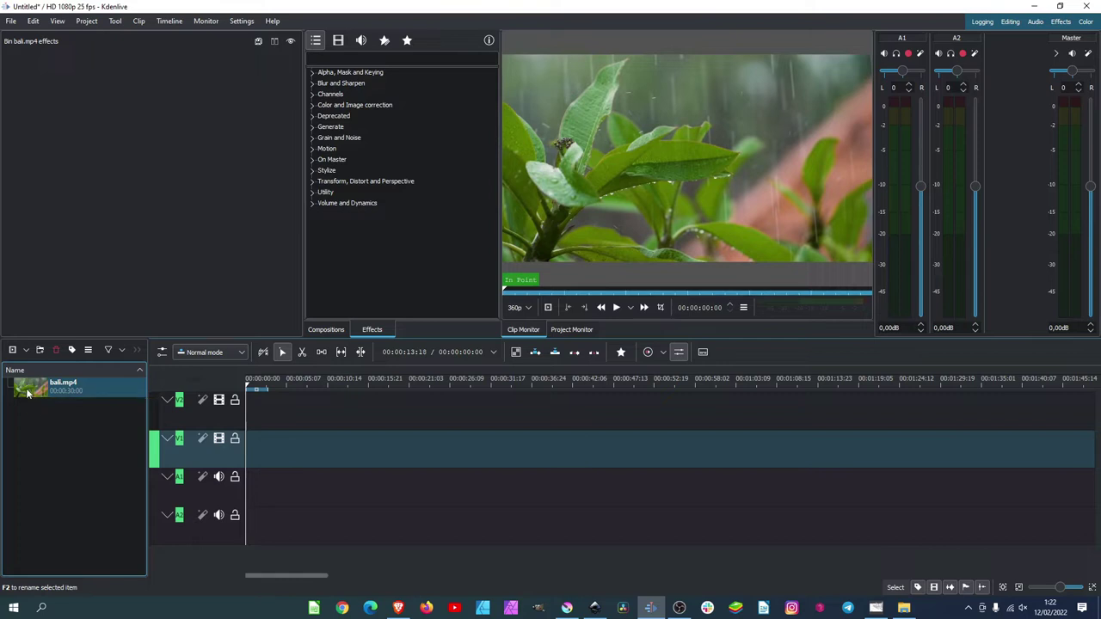
Place bali.mp4 at the start of track V1 and return the playhead to the beginning.
drag(27, 393, 232, 452)
click(310, 385)
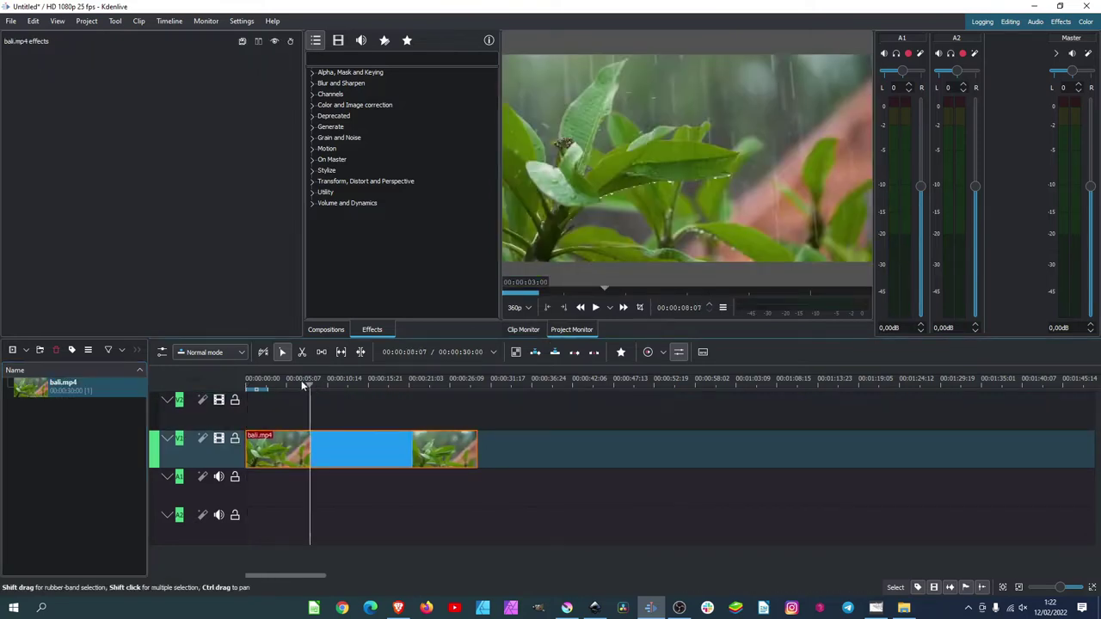
key(Home)
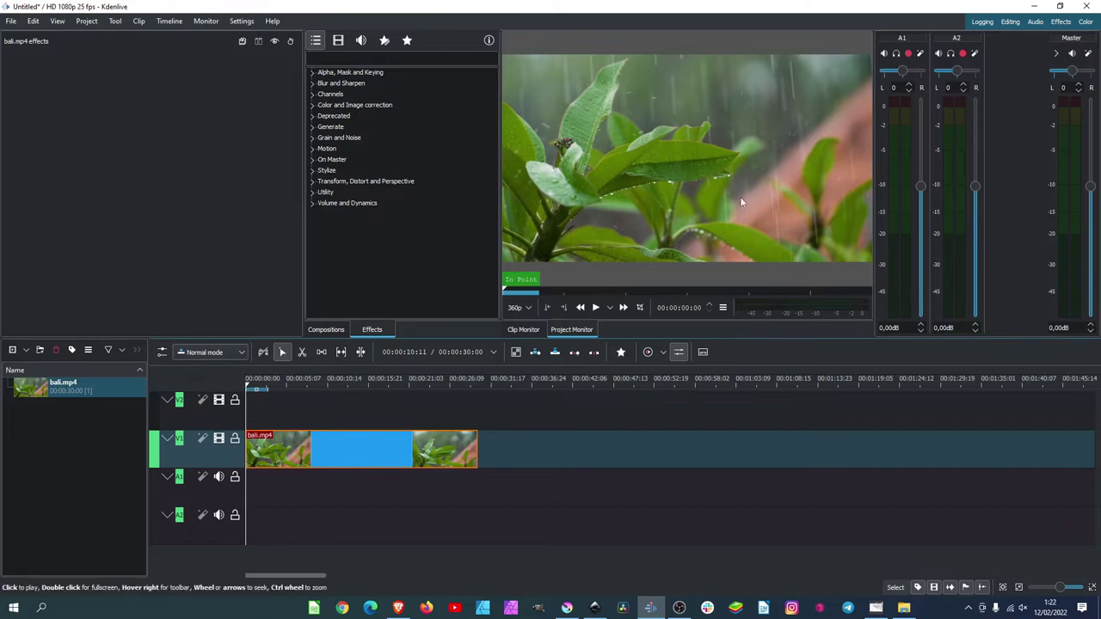
Hide the audio mixer and play the bali.mp4 clip in the project monitor.
click(678, 351)
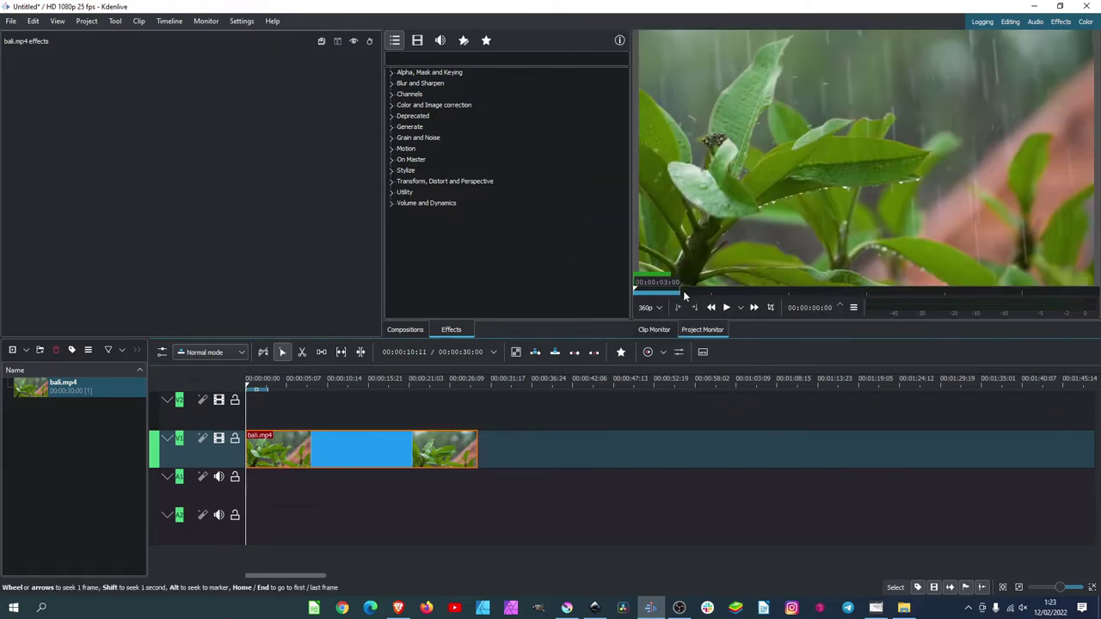
click(727, 309)
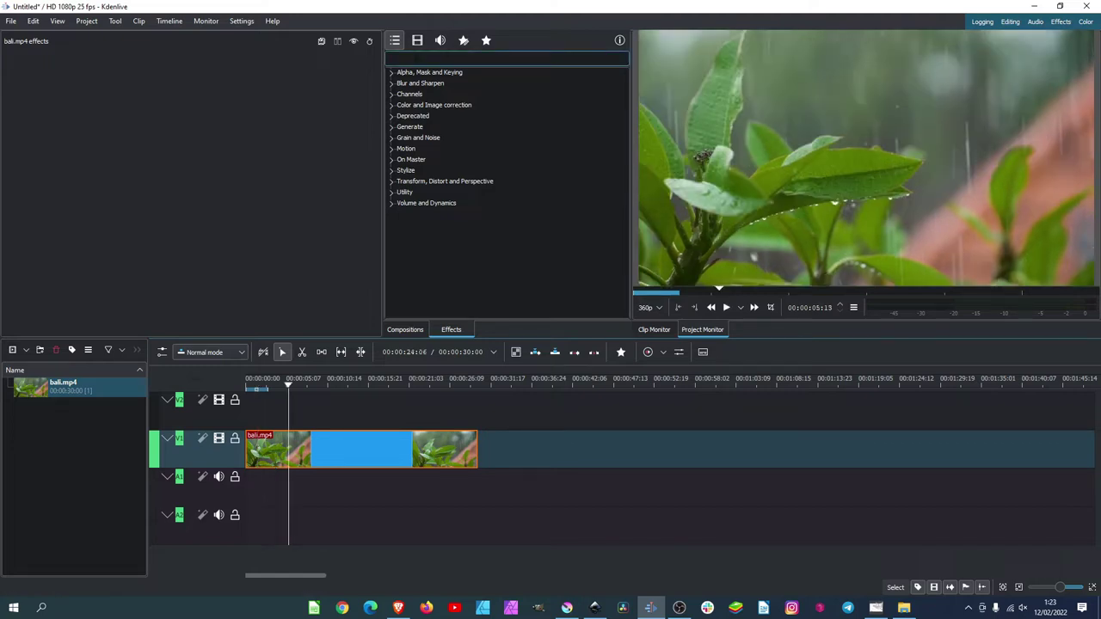
Search the effects for "lut" and add the Apply LUT effect to the bali.mp4 clip.
click(421, 58)
text(lut)
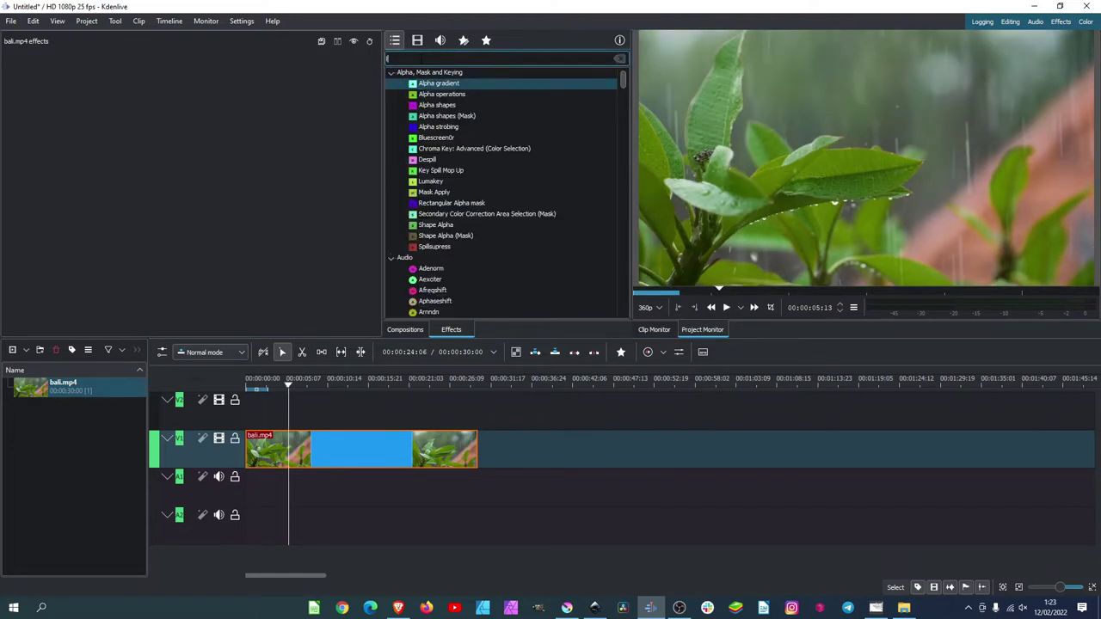
click(419, 84)
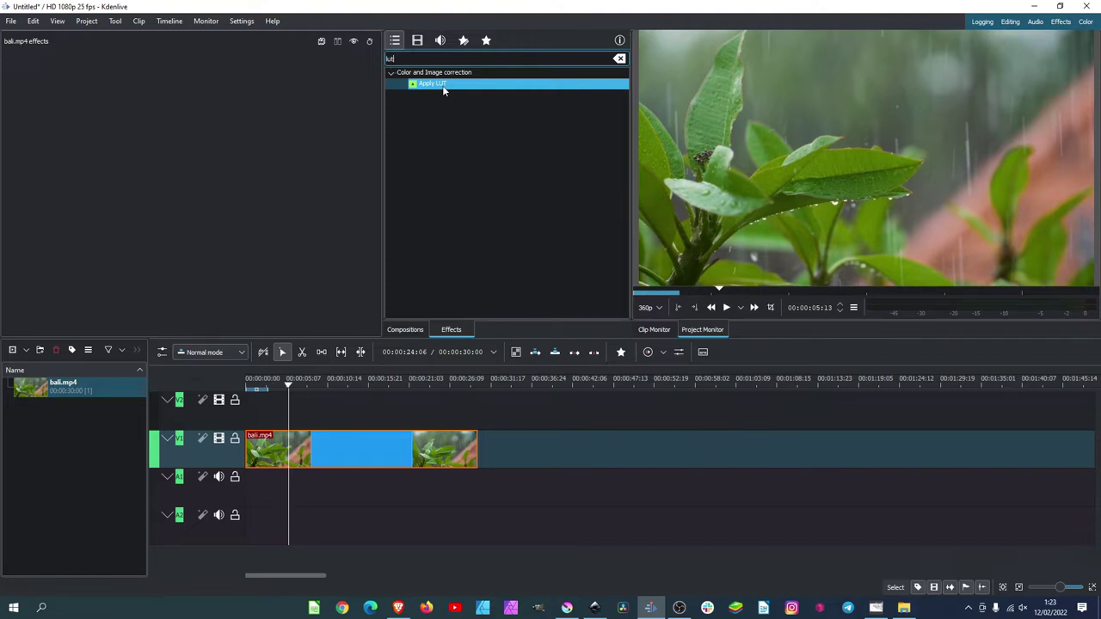
mouse_move(443, 91)
mouse_down()
mouse_move(413, 128)
mouse_move(374, 467)
mouse_move(455, 83)
mouse_up()
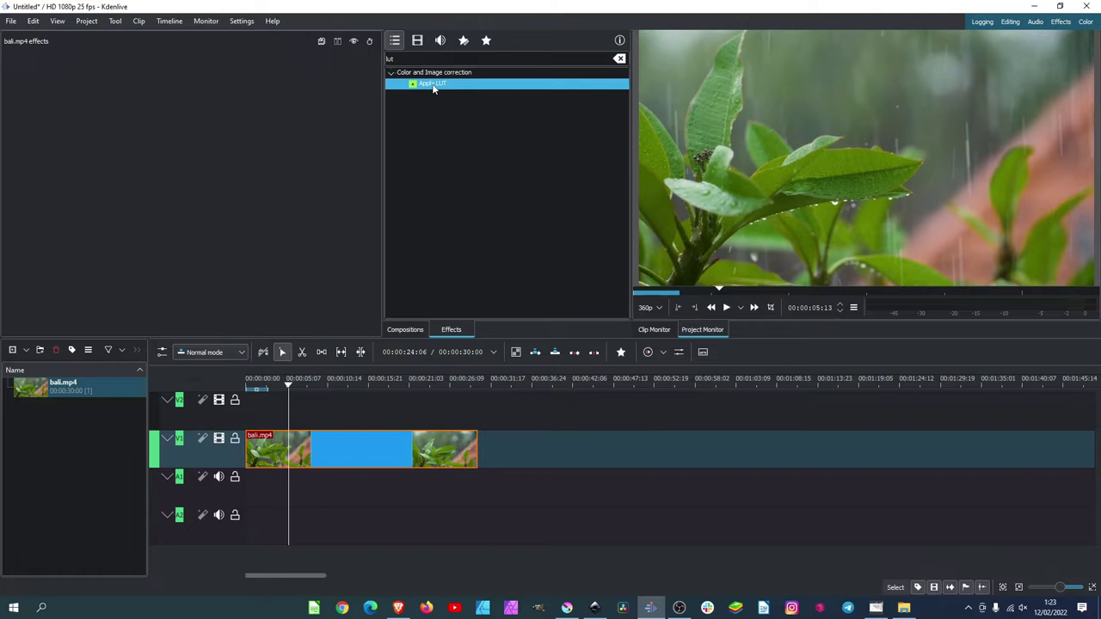
double_click(434, 86)
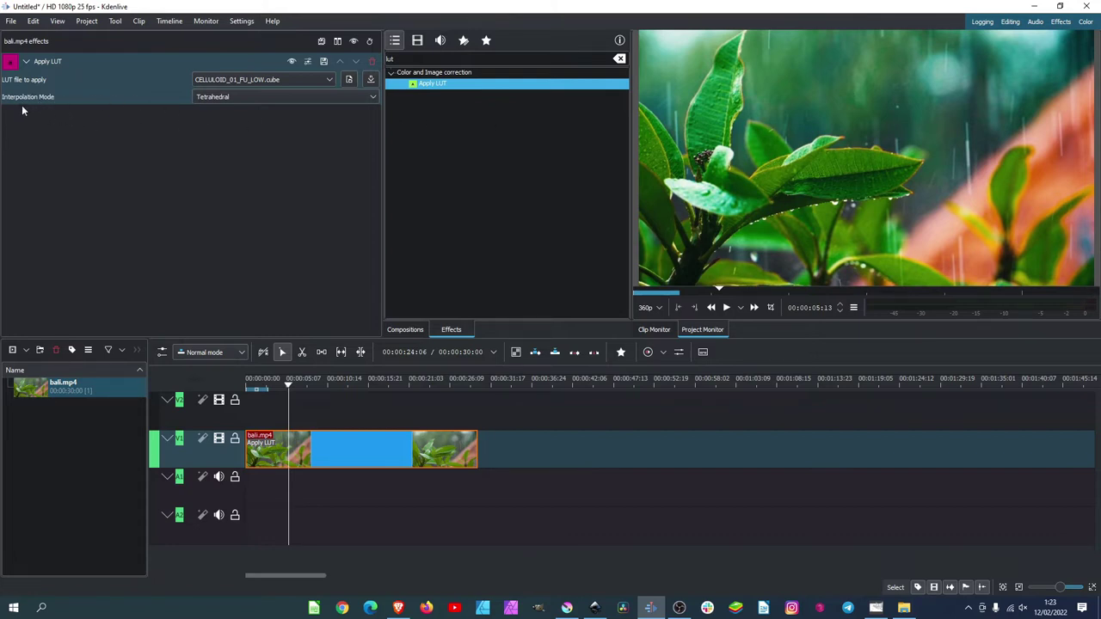
Check the Apply LUT effect's interpolation modes and the LUTs offered in the add-on installer.
click(266, 96)
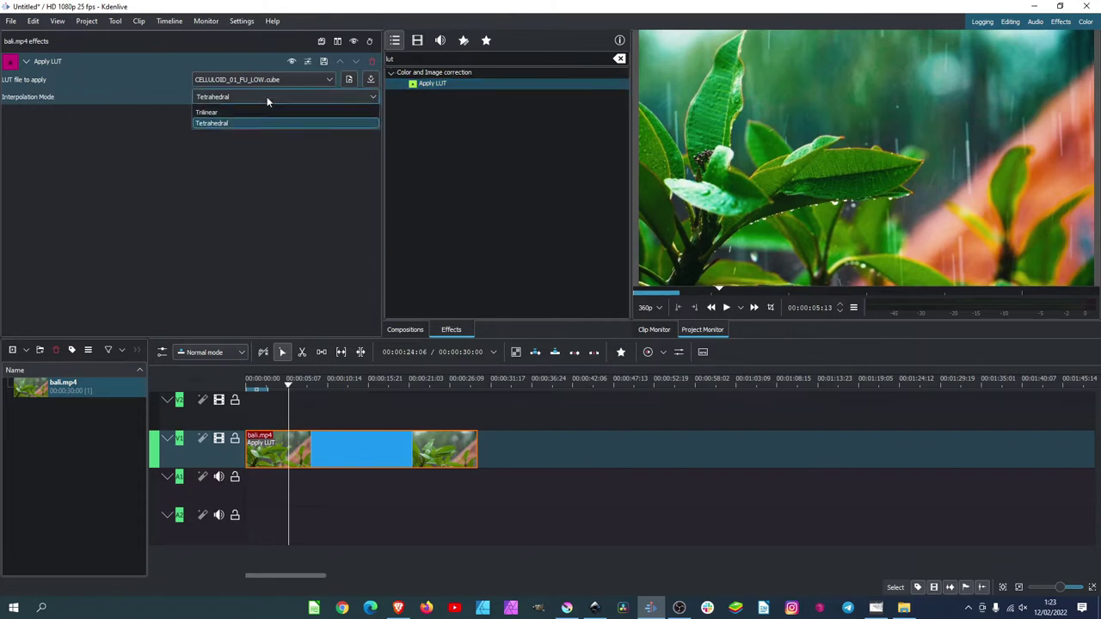
click(233, 132)
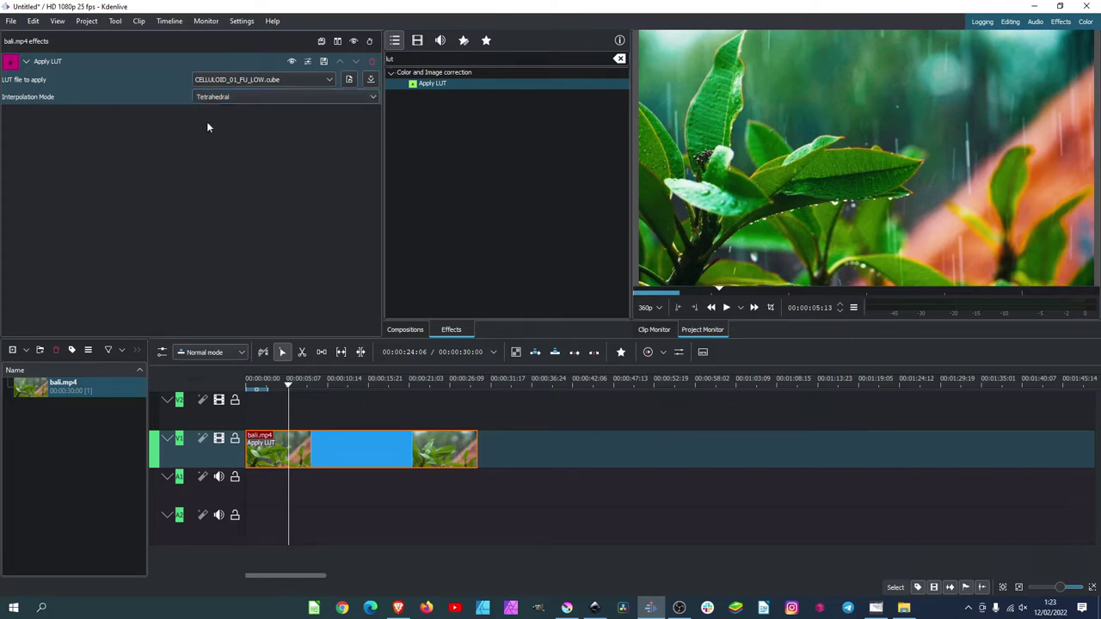
click(370, 80)
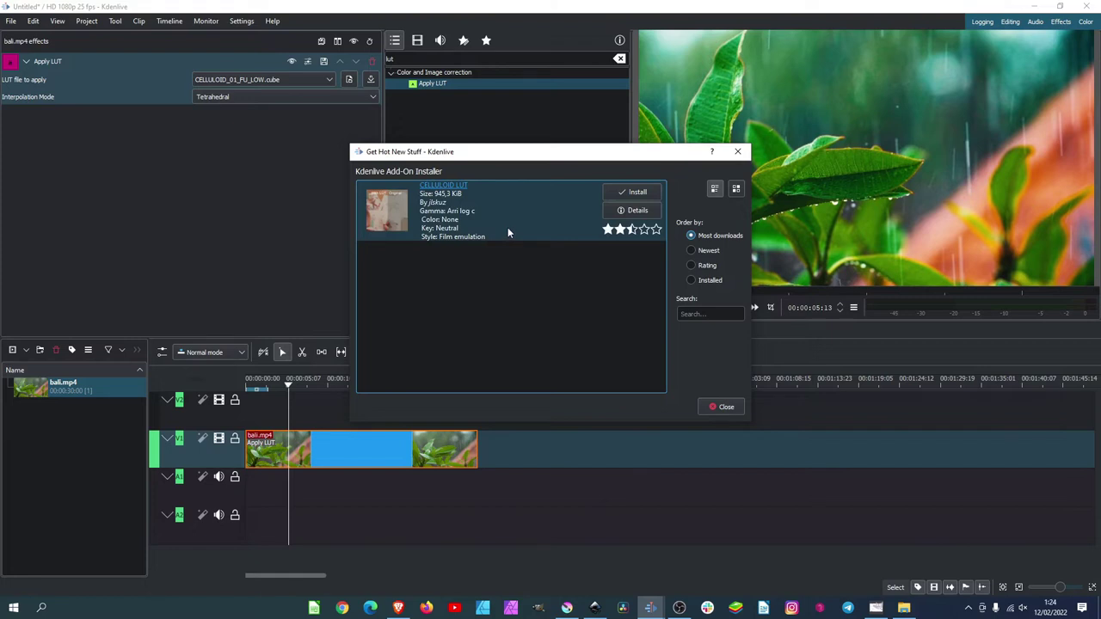
click(723, 408)
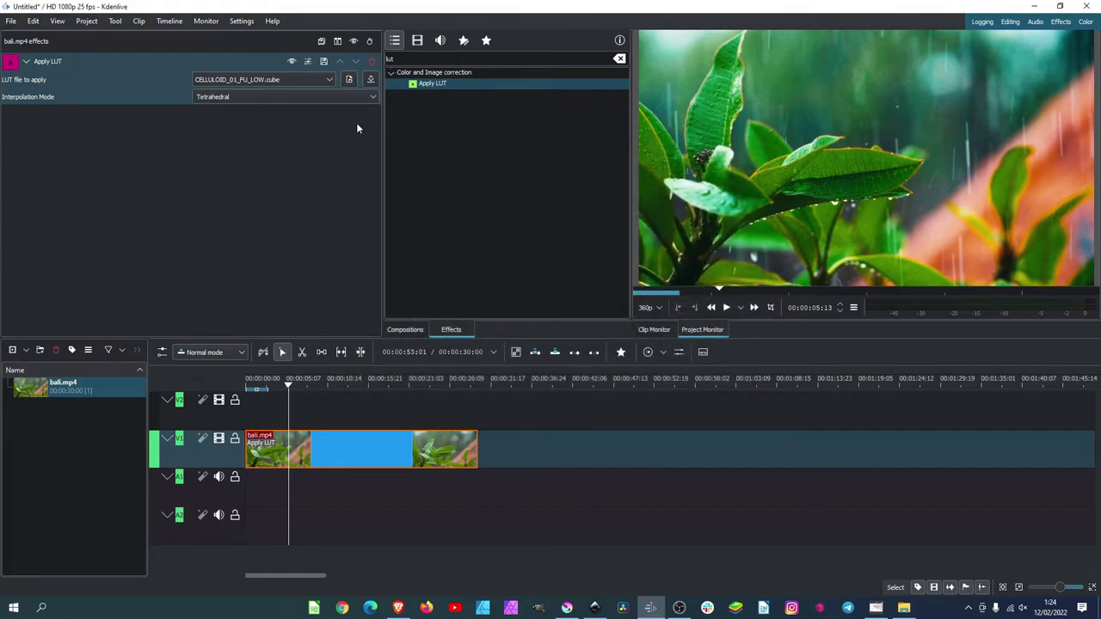
Switch to the Brave browser and look through the PremiumBeat article on 13 free cinematic LUTs.
click(399, 609)
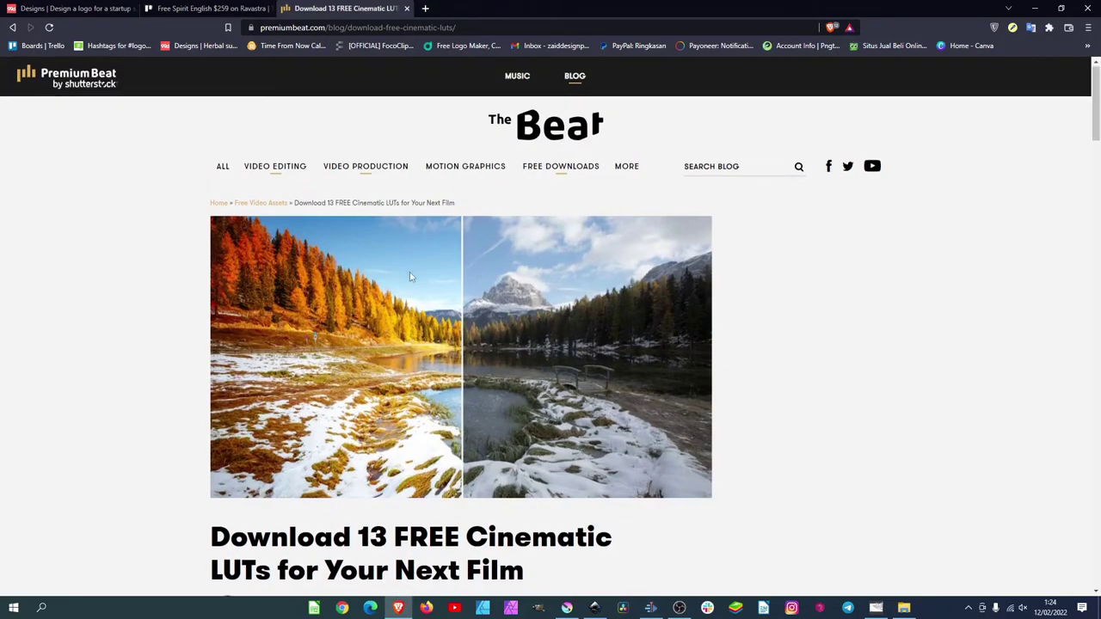
scroll(409, 276, down, 3)
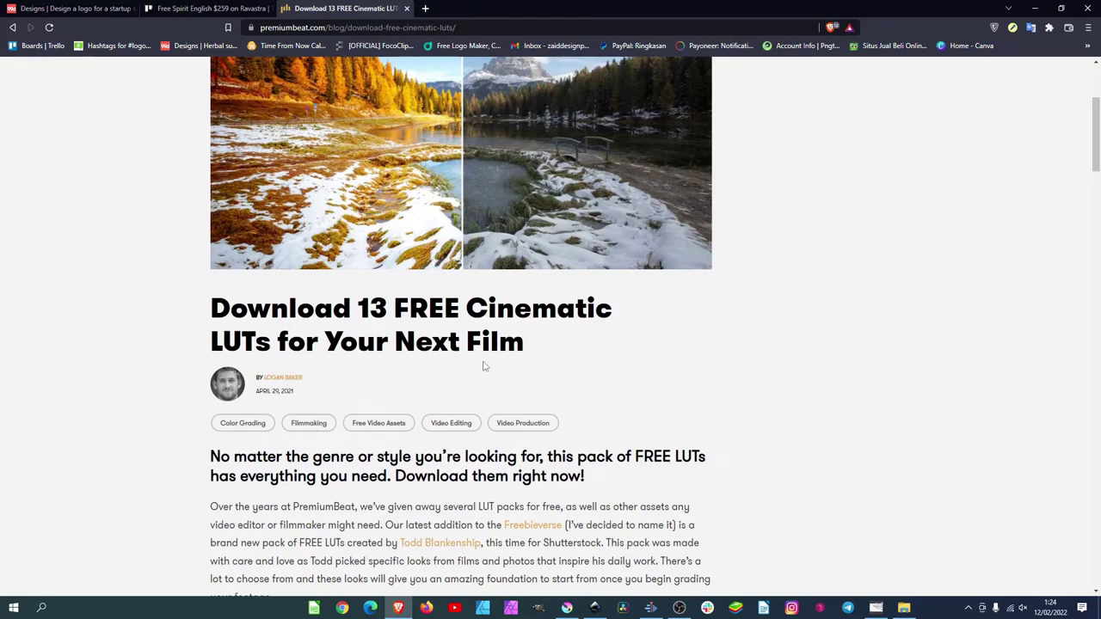
scroll(483, 366, up, 2)
scroll(676, 327, down, 2)
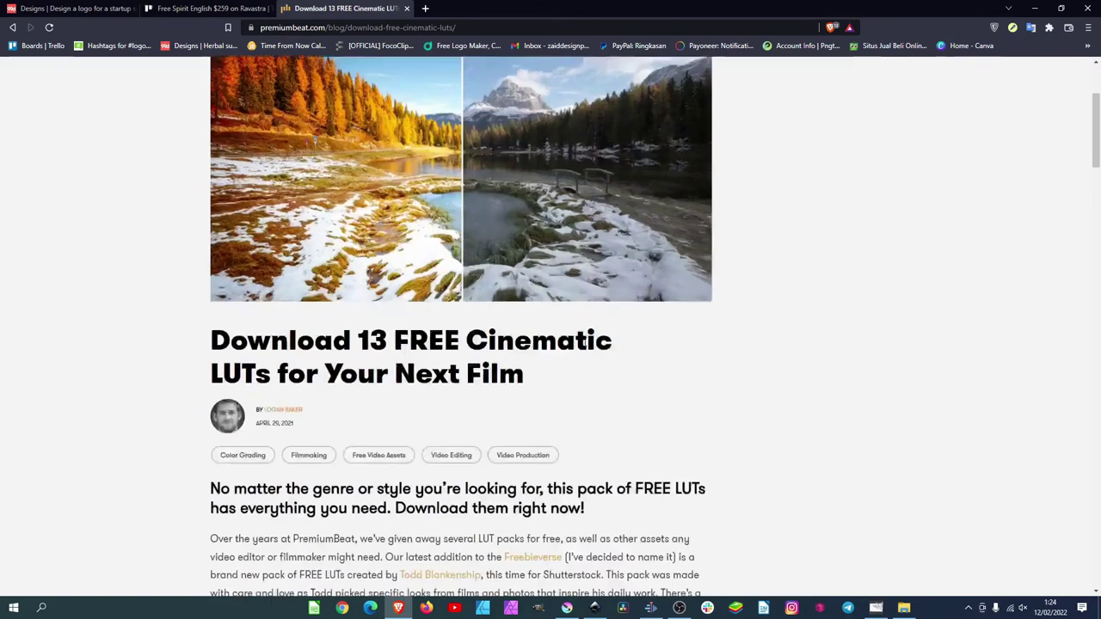
scroll(584, 339, down, 10)
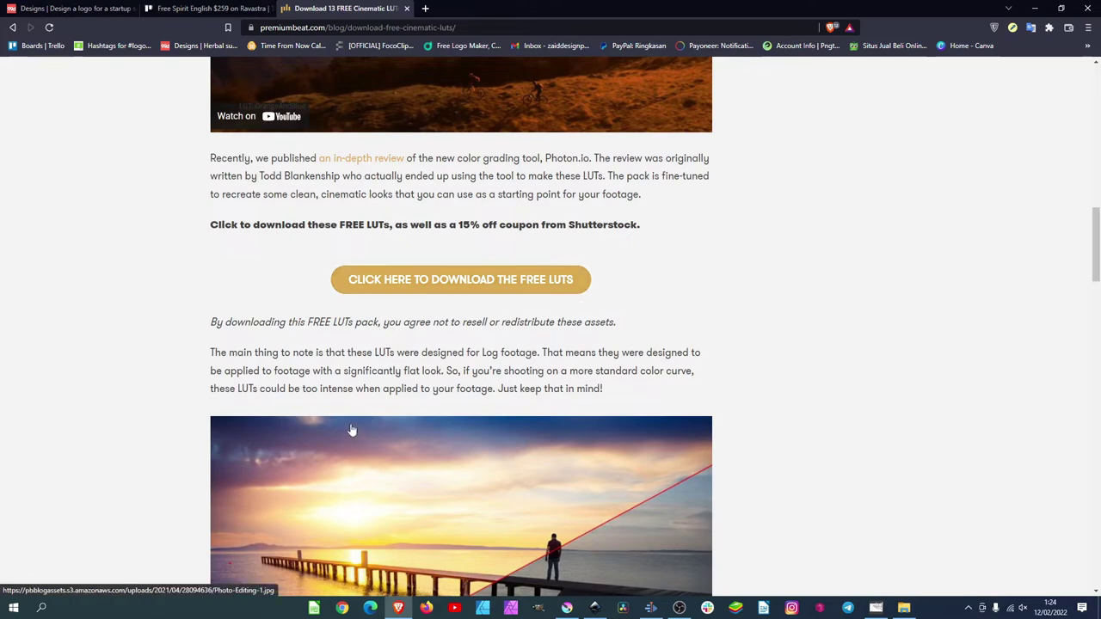
scroll(607, 329, down, 2)
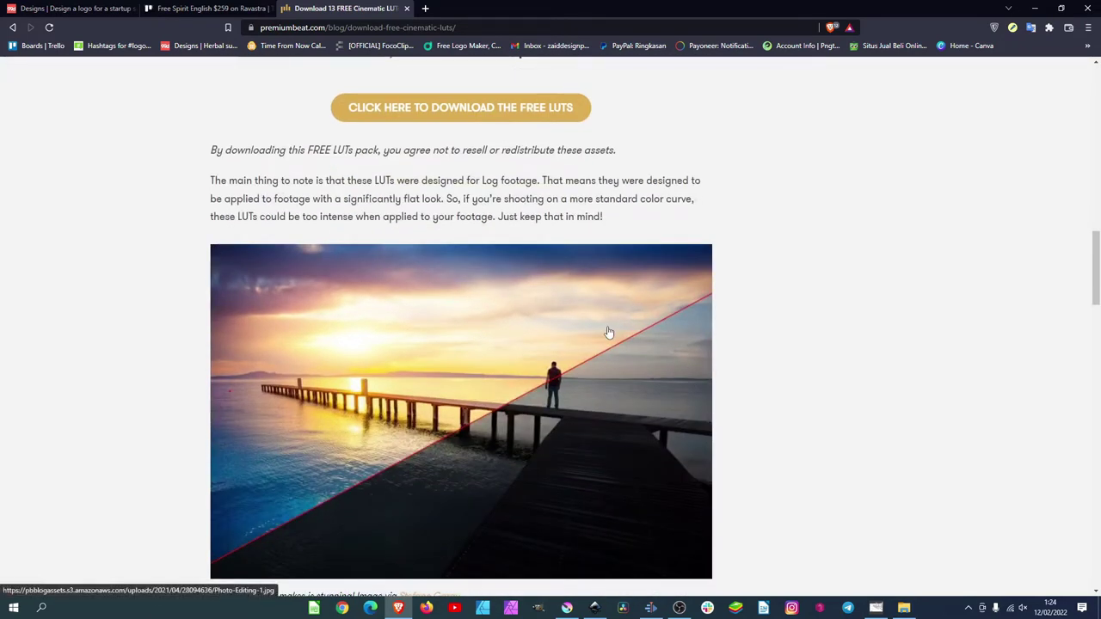
scroll(607, 332, down, 5)
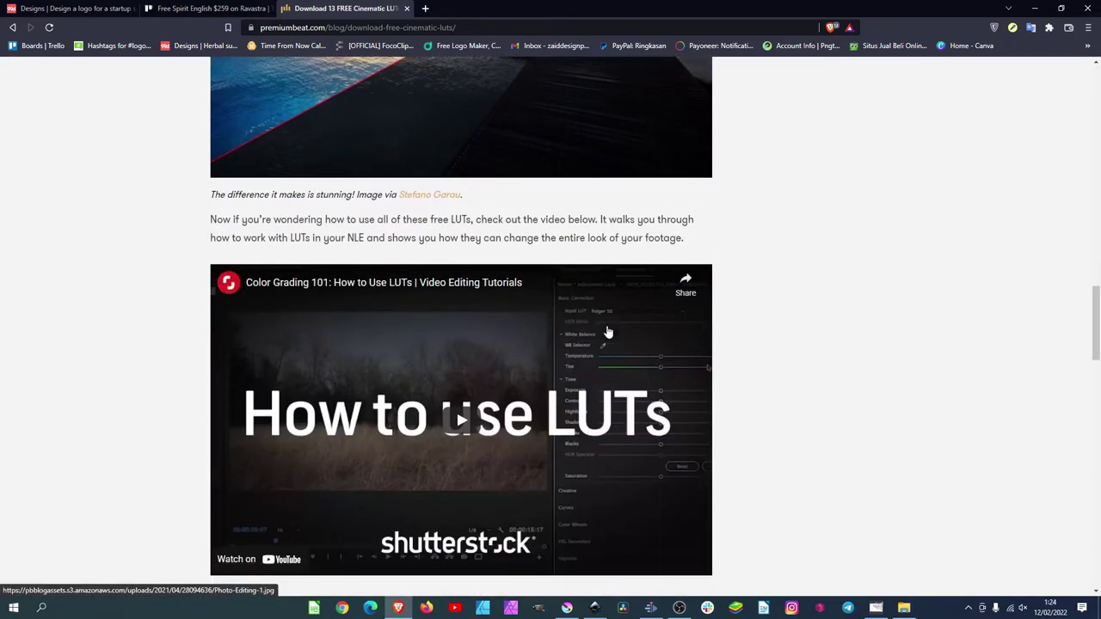
scroll(607, 331, down, 3)
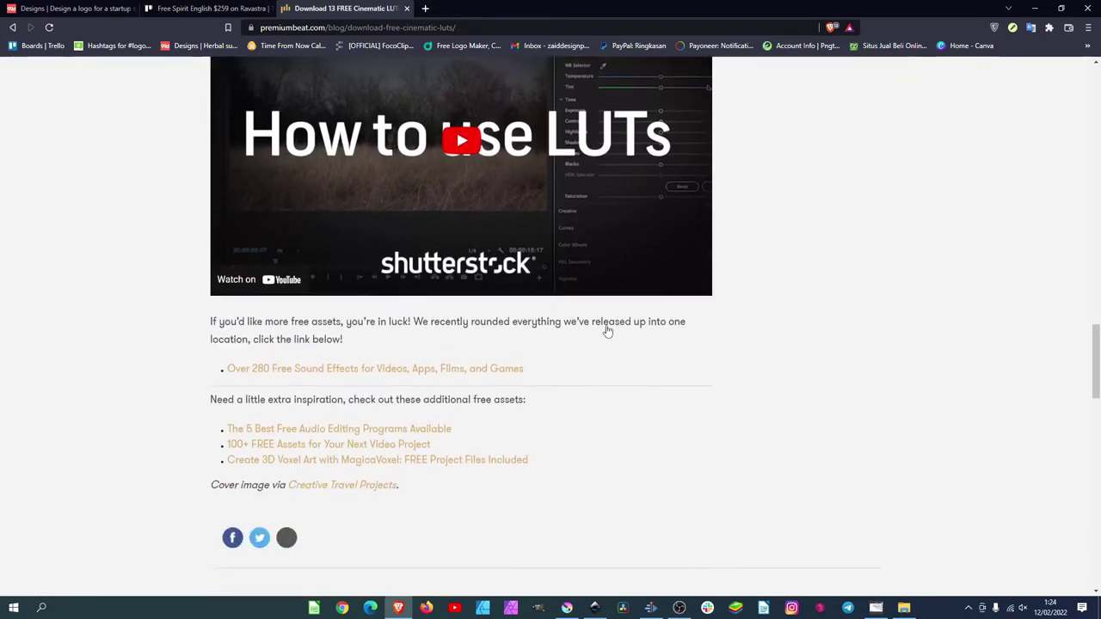
scroll(607, 331, down, 3)
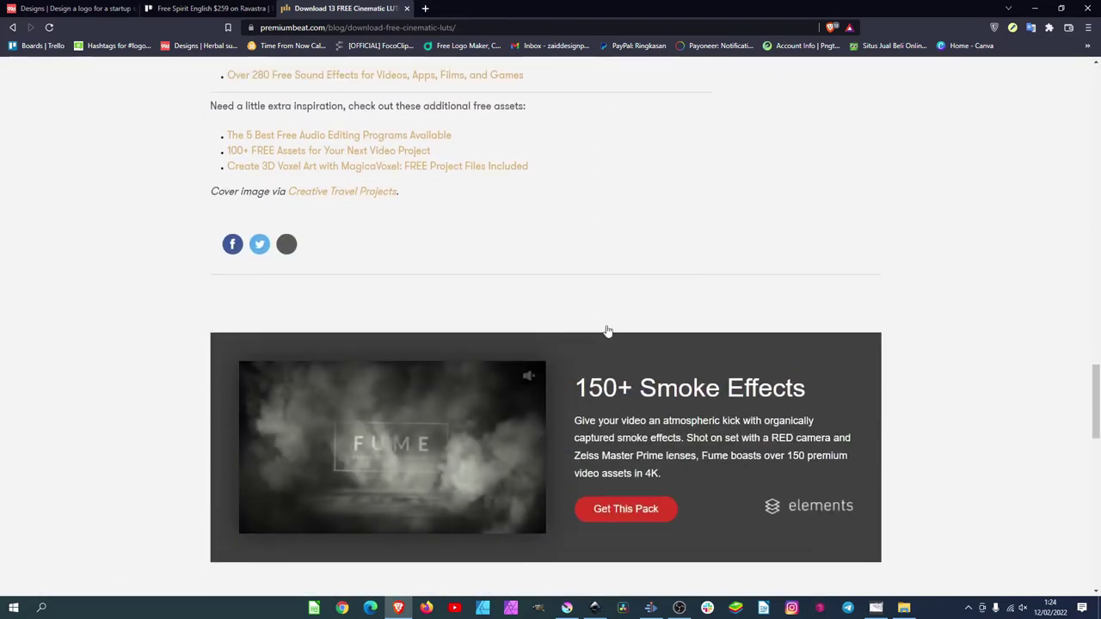
scroll(607, 331, down, 6)
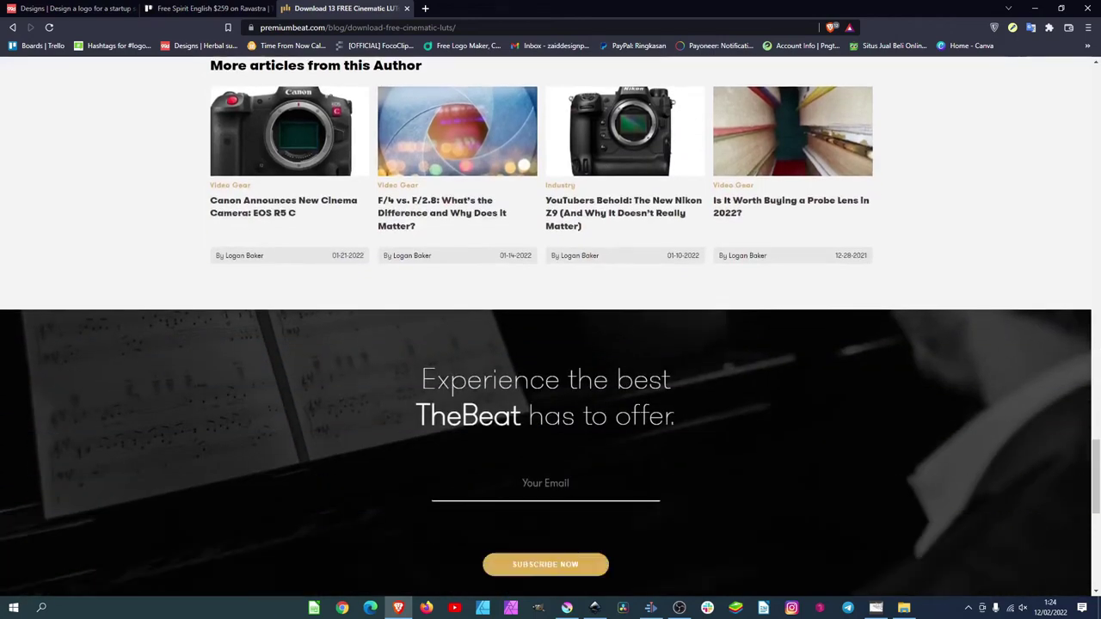
scroll(607, 331, up, 2)
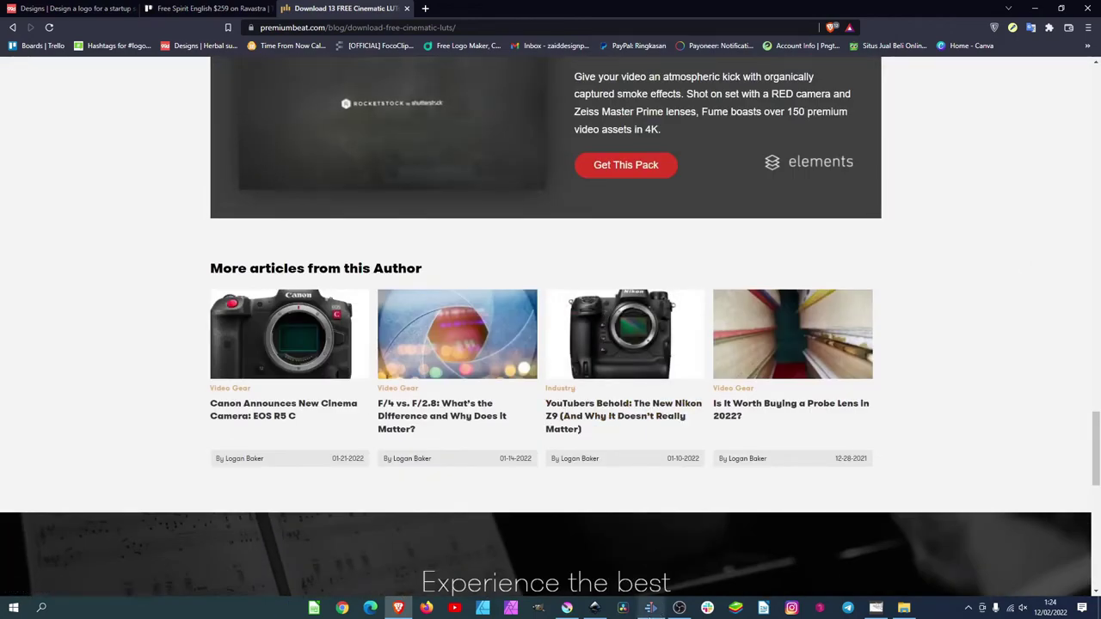
Switch back to Kdenlive and compare the clip with and without the LUT in split view, moving the divider across the image.
key(alt+Tab)
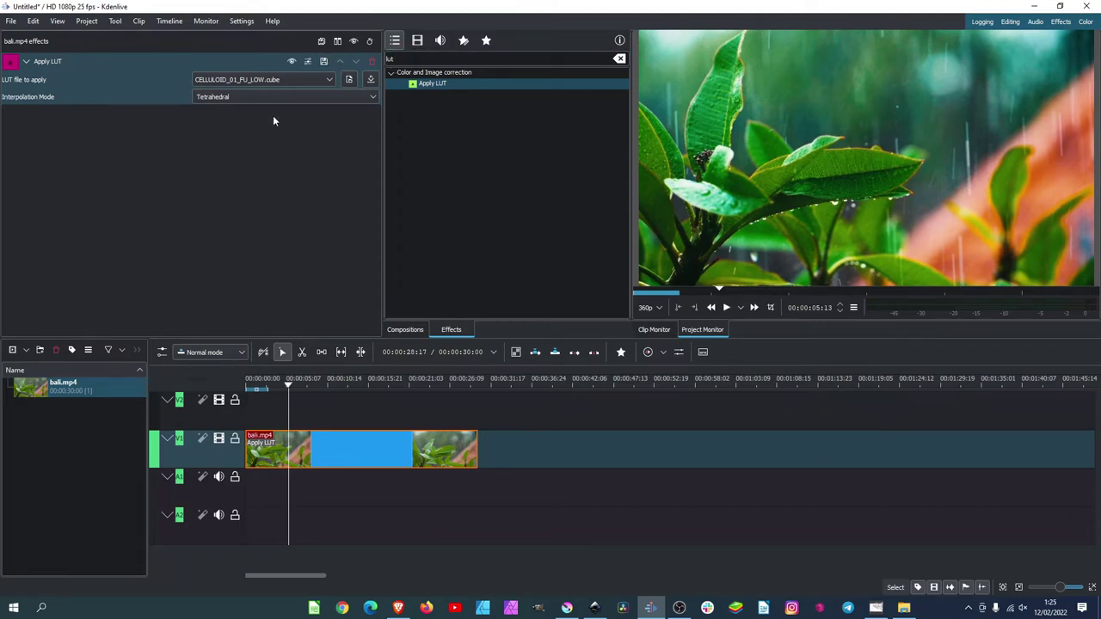
click(338, 43)
drag(889, 172, 825, 168)
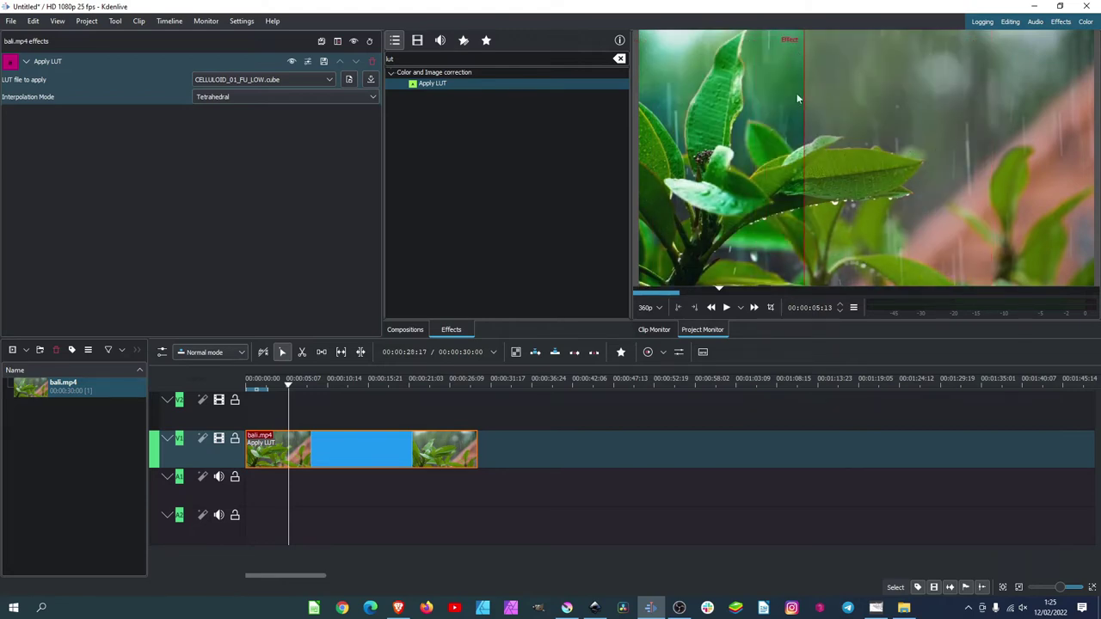
drag(804, 176, 1009, 194)
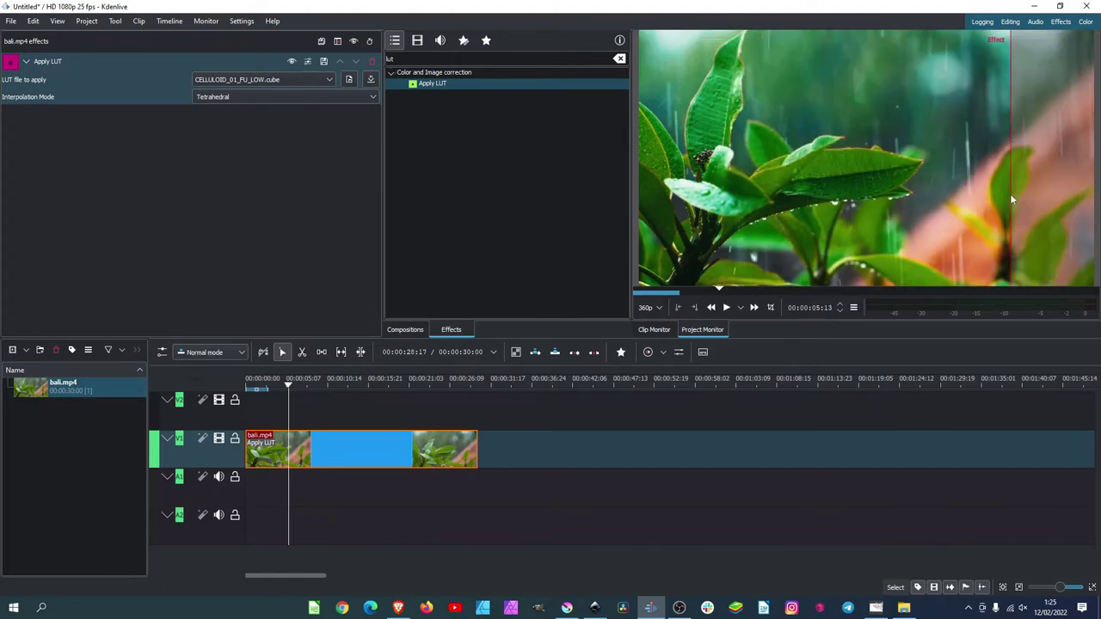
Play the clip from the beginning with the split comparison on.
click(311, 383)
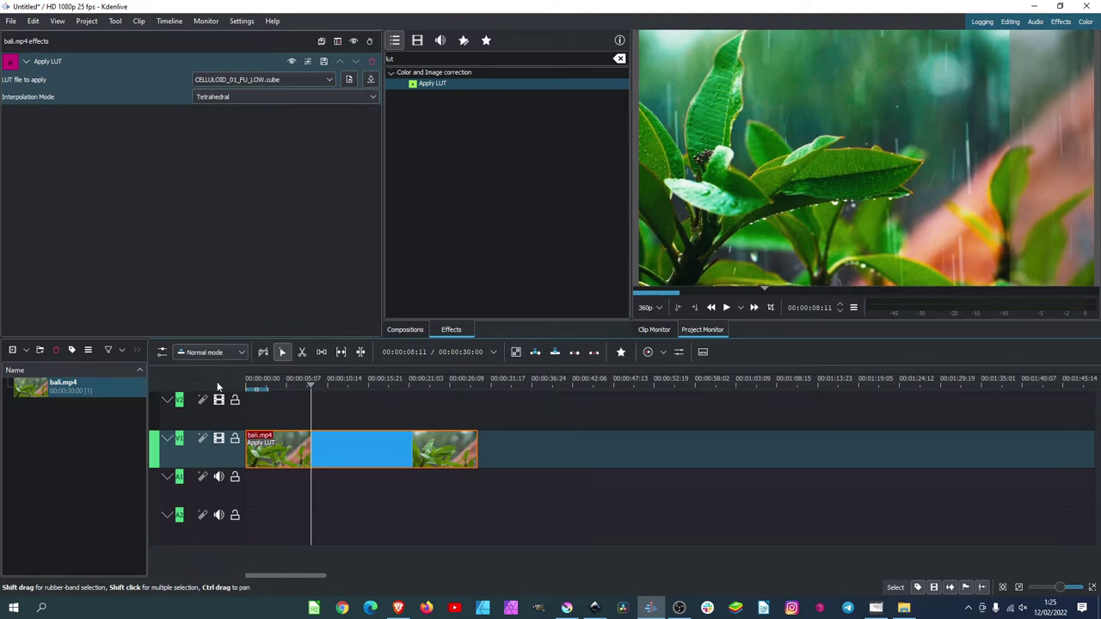
key(Home)
key(space)
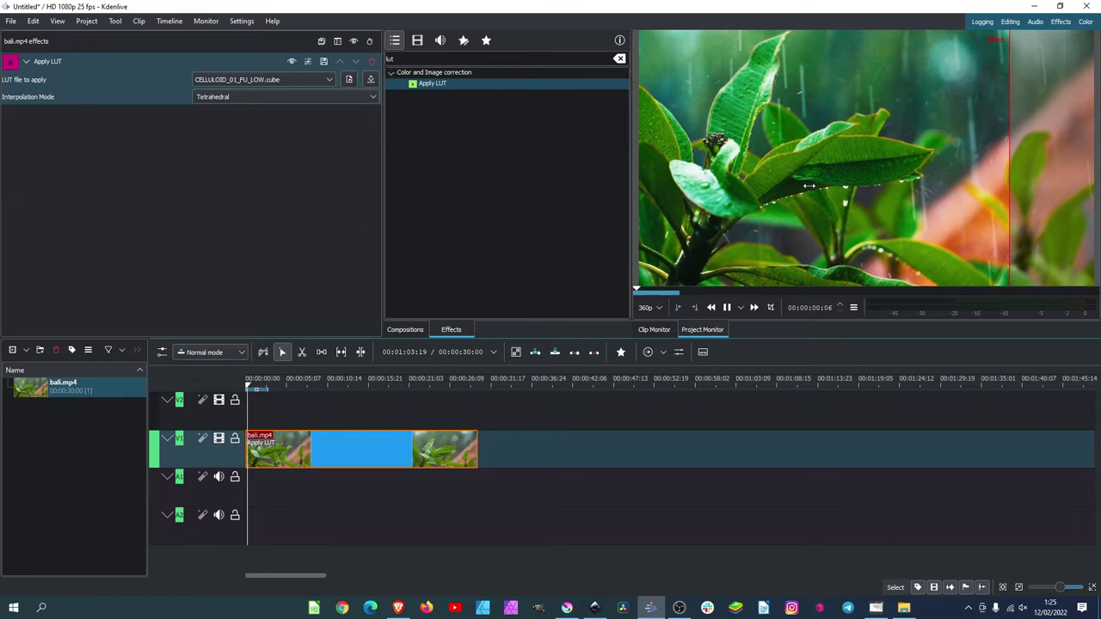
Browse for a custom LUT file and look through both subfolders of FG Free Cine LUTs Pack v2 in D:\SOFTWARES\LUT.
click(258, 79)
click(259, 104)
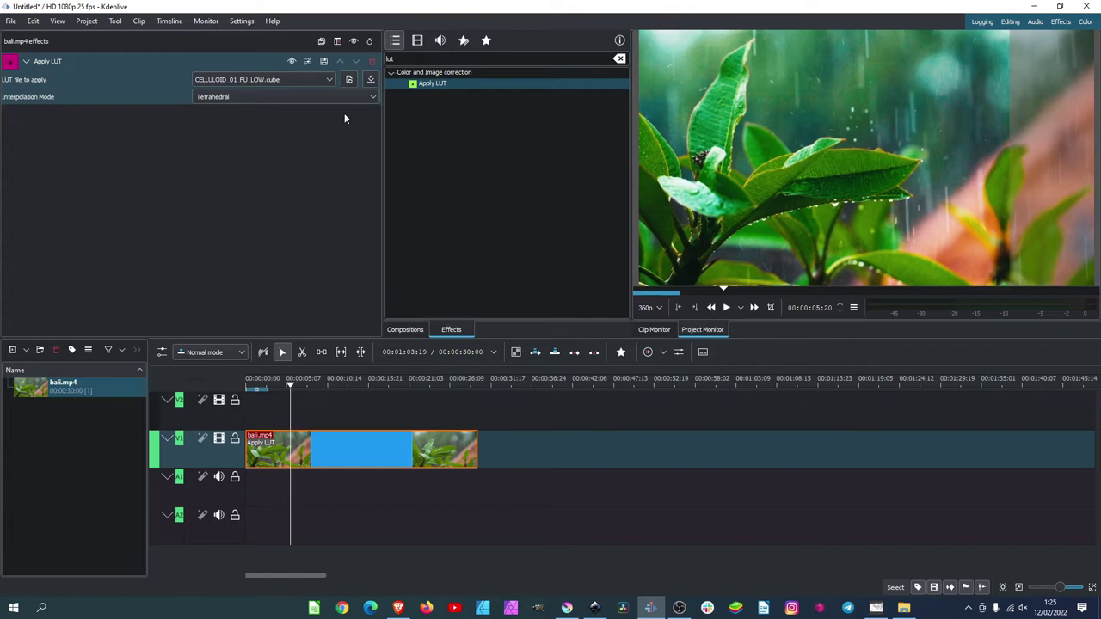
click(348, 79)
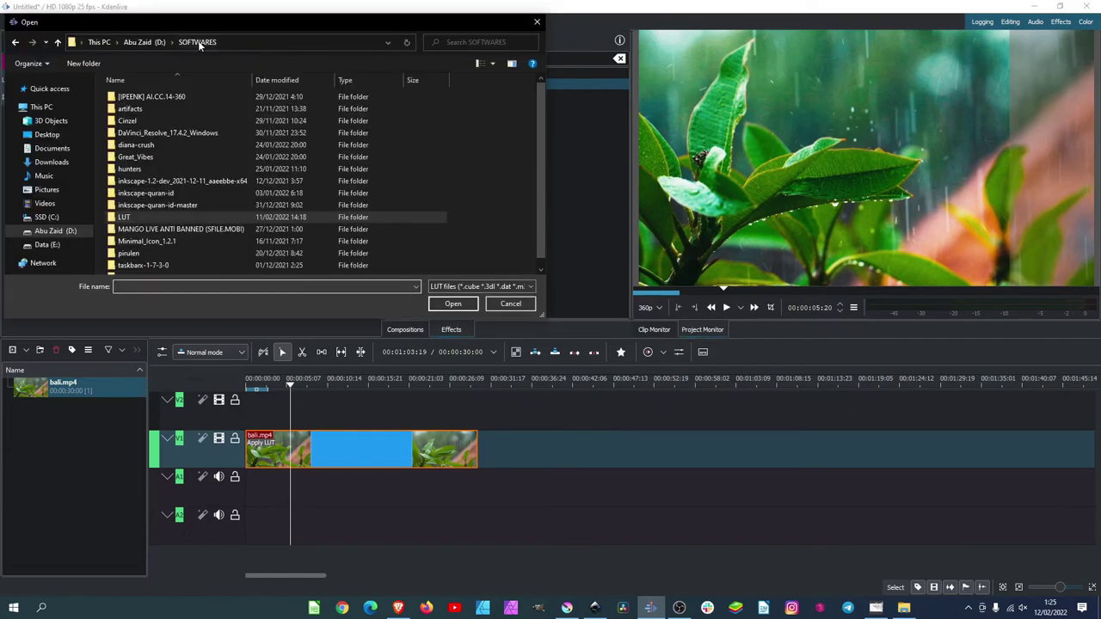
double_click(201, 216)
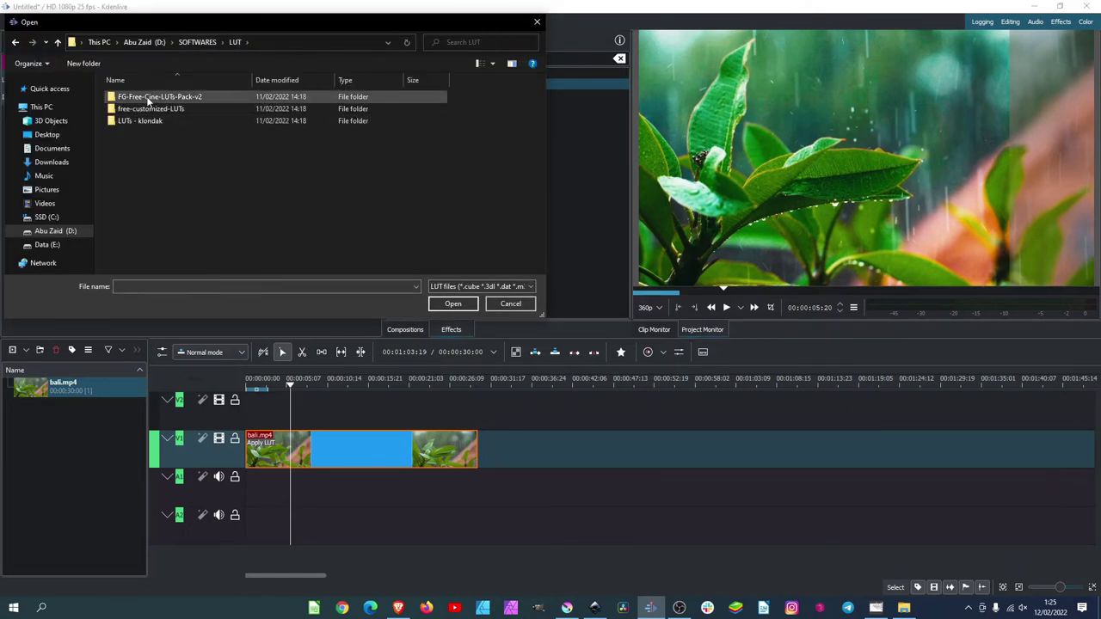
click(148, 98)
double_click(149, 98)
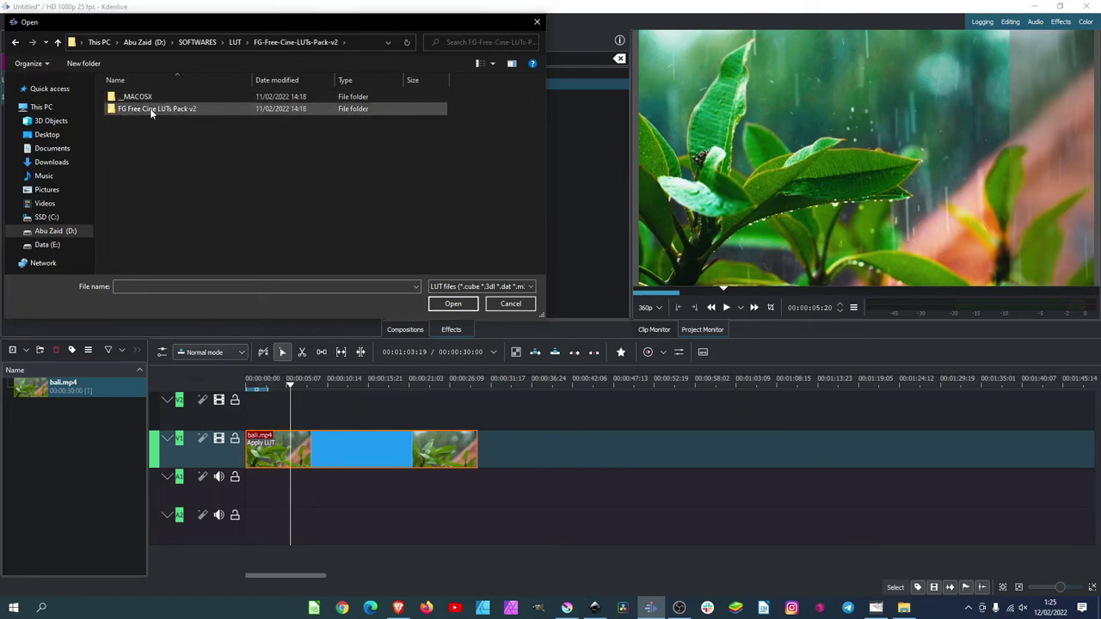
double_click(150, 110)
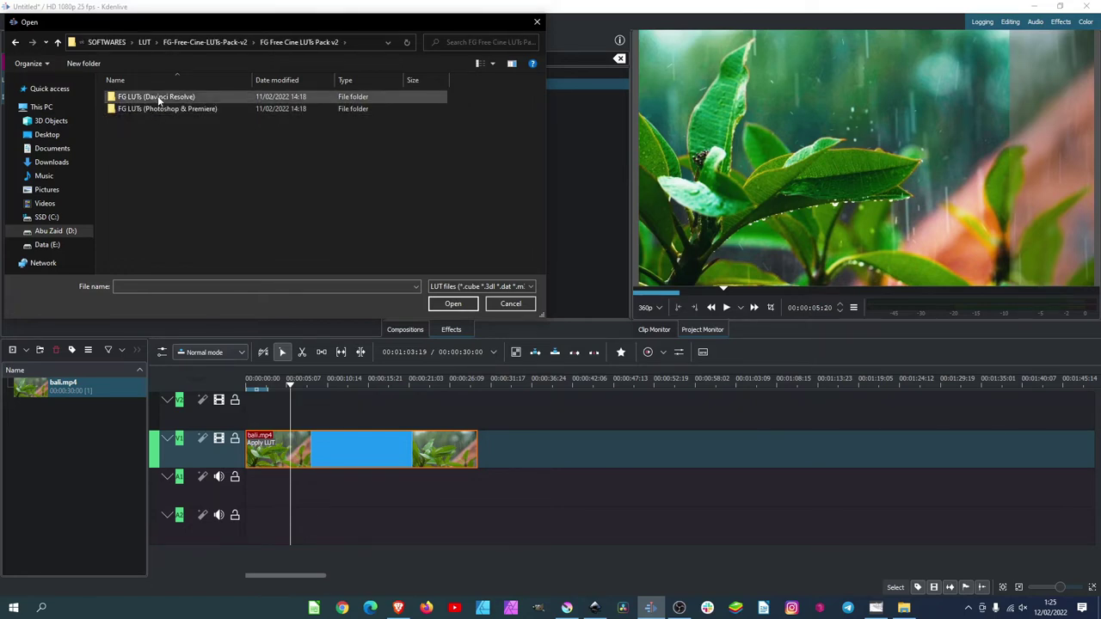
click(158, 99)
double_click(158, 99)
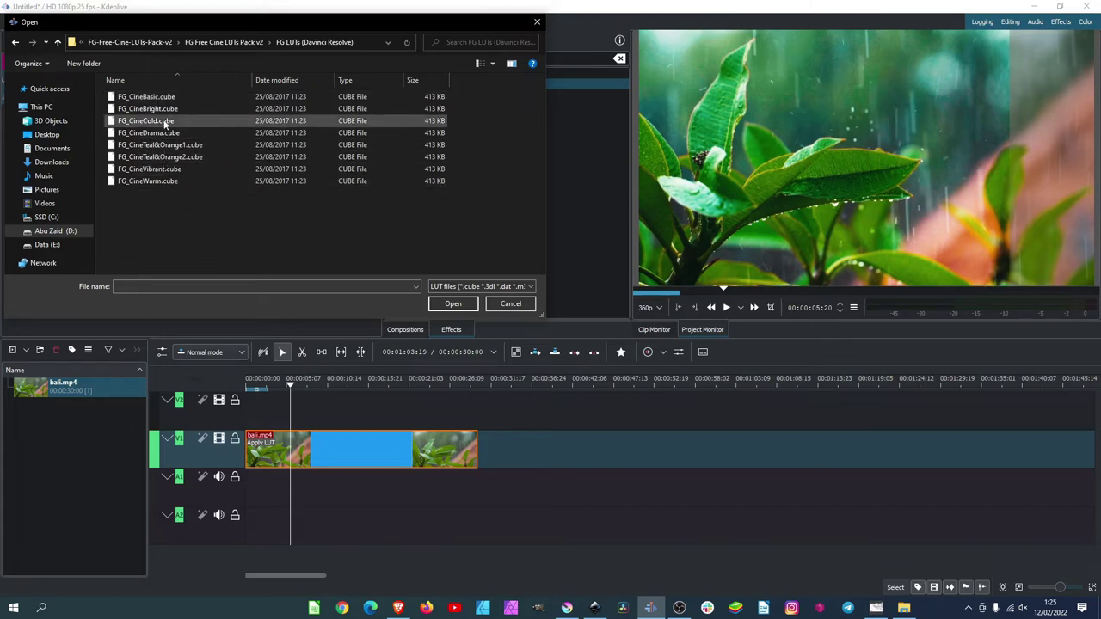
click(226, 43)
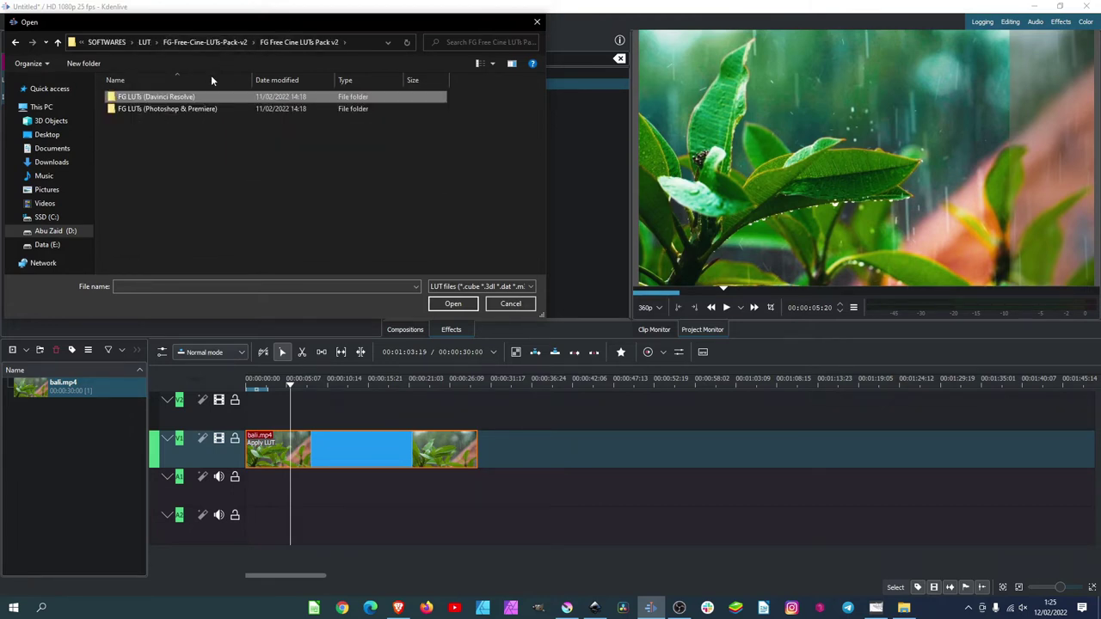
double_click(182, 109)
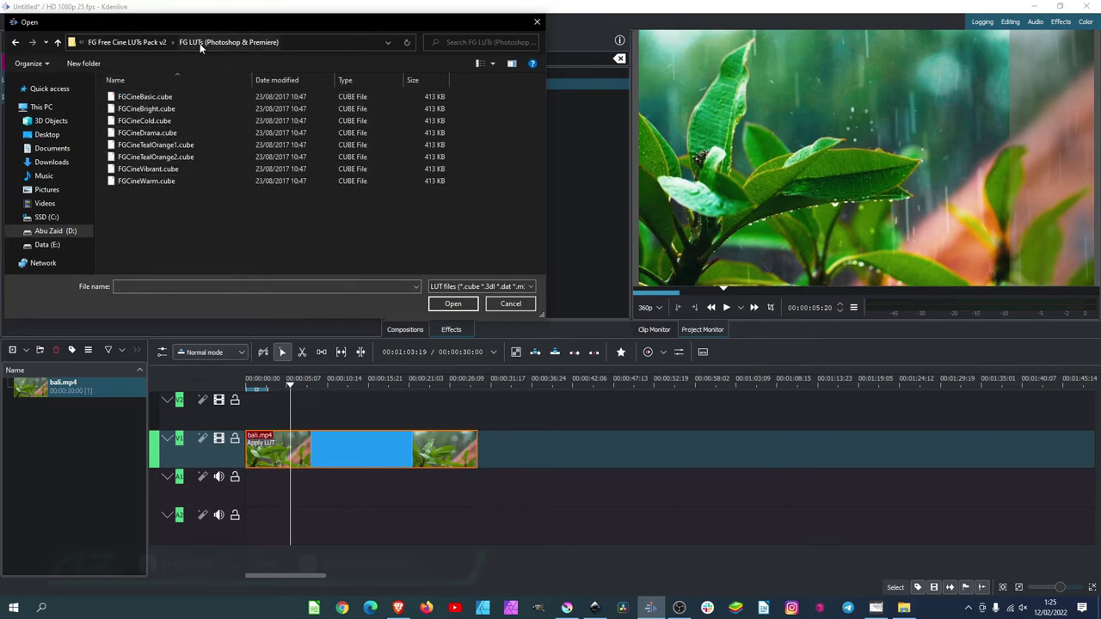
click(135, 42)
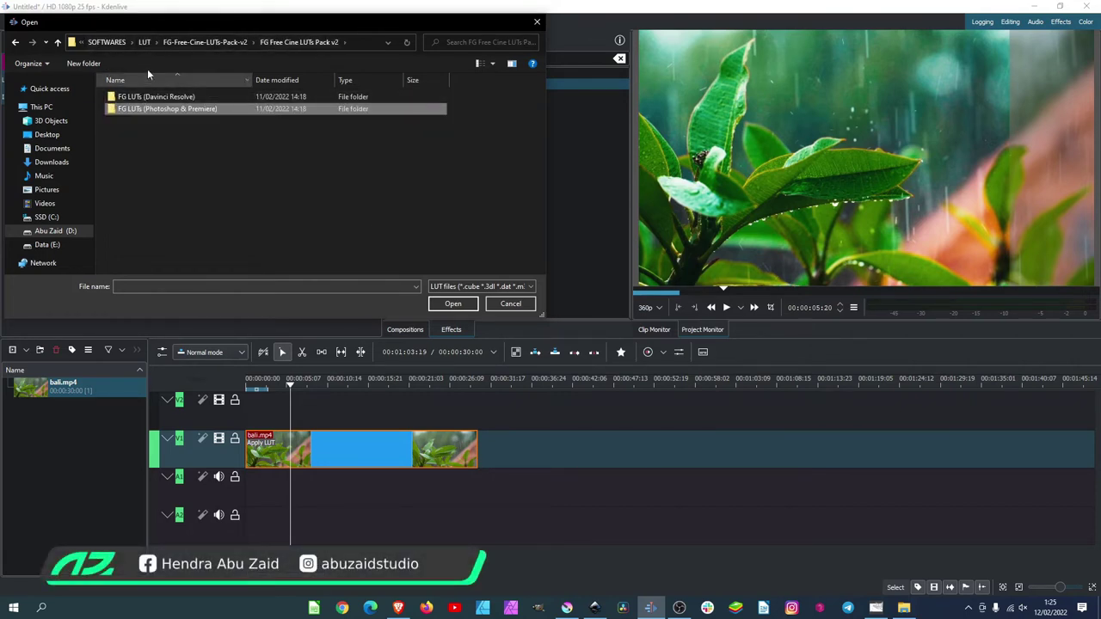
Load FG_CineBright.cube from the file folder inside LUTs - klondak as the clip's LUT.
click(144, 42)
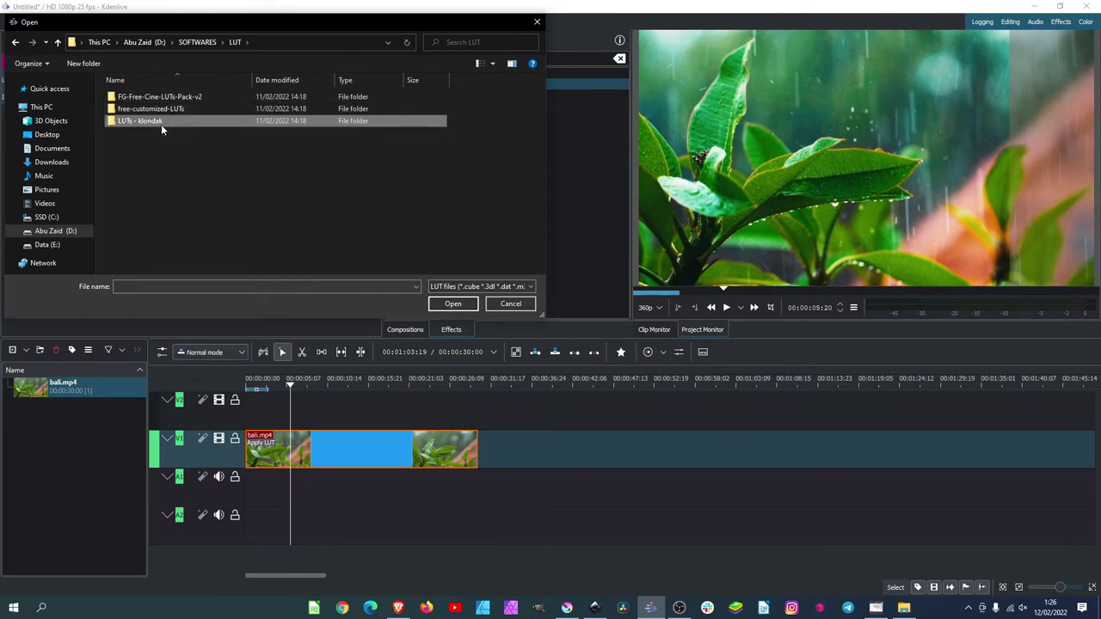
double_click(161, 125)
double_click(151, 98)
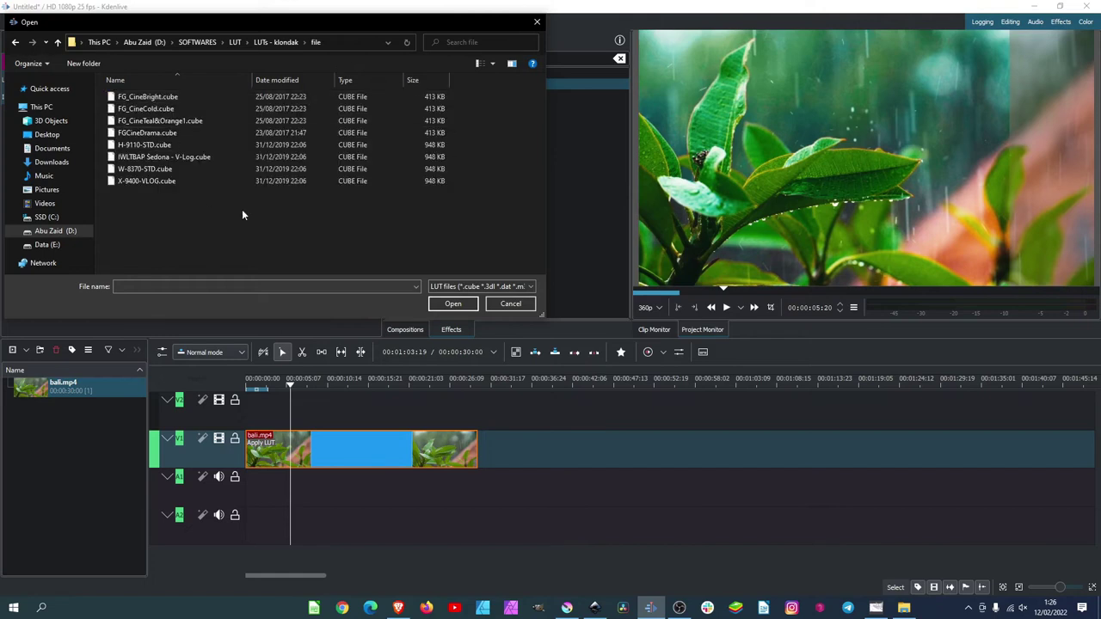
click(161, 102)
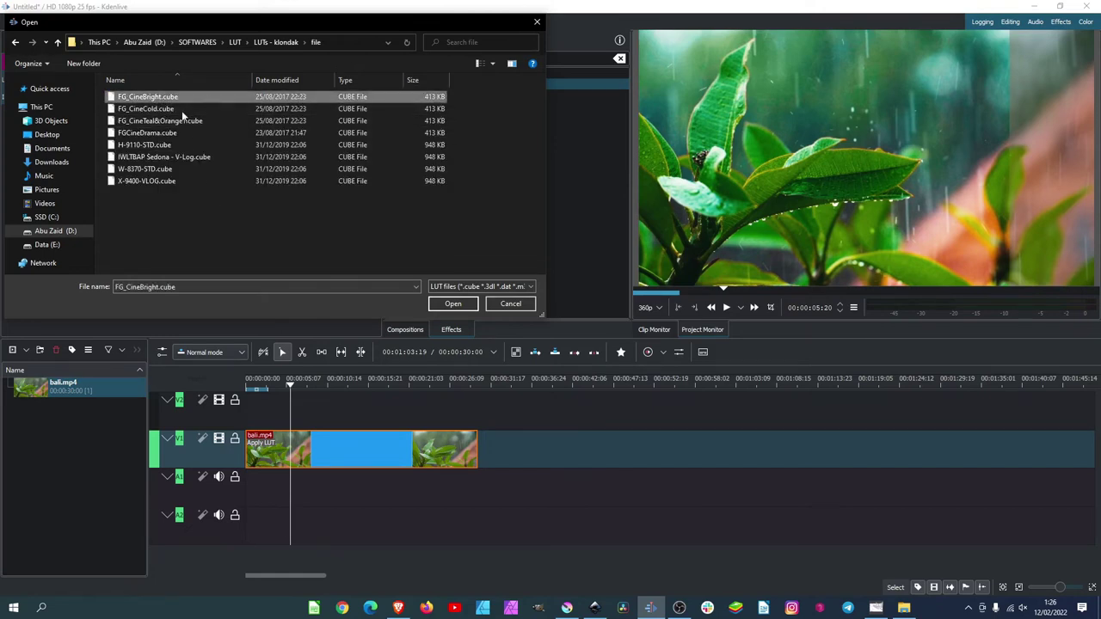
click(453, 304)
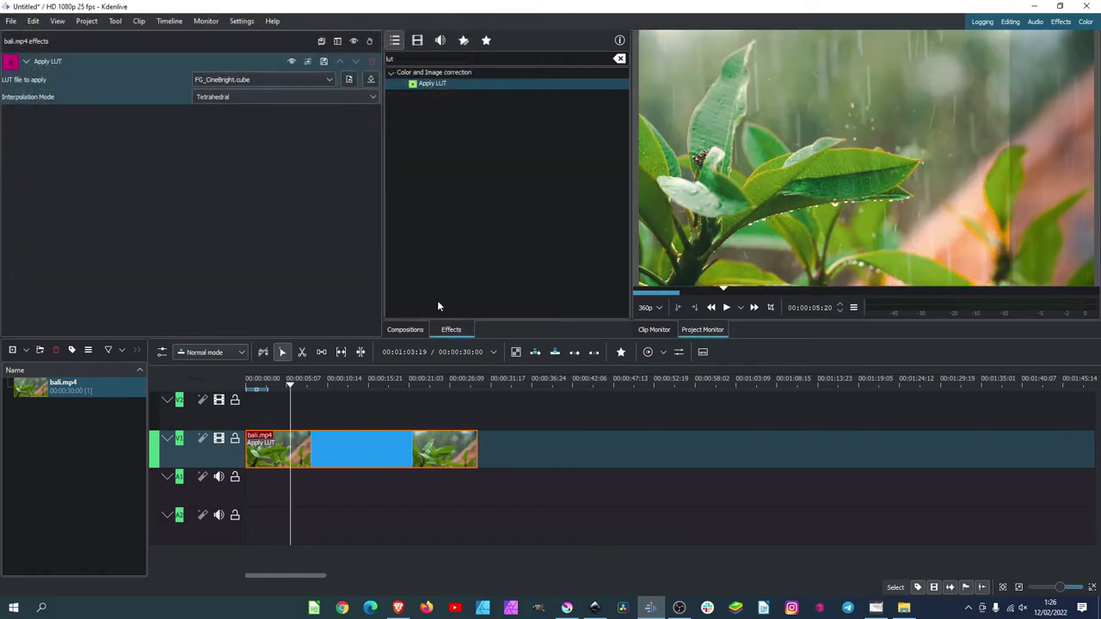
Check the list of available LUT files and shift the split divider toward the middle of the image.
click(314, 78)
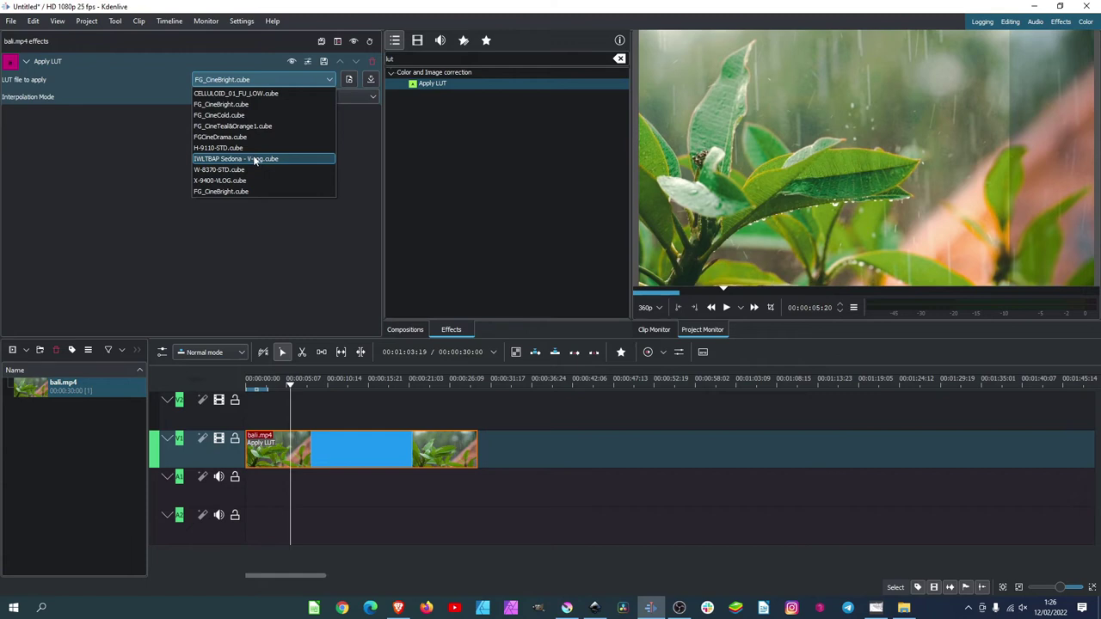
click(977, 175)
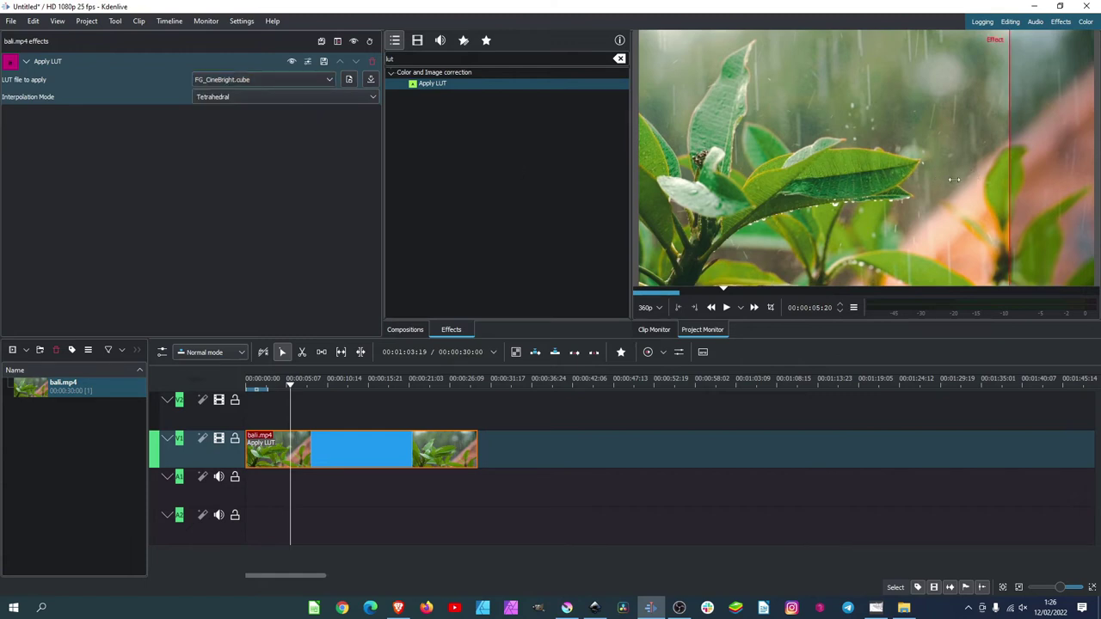
mouse_move(954, 180)
mouse_down()
mouse_move(831, 189)
mouse_move(857, 191)
mouse_up()
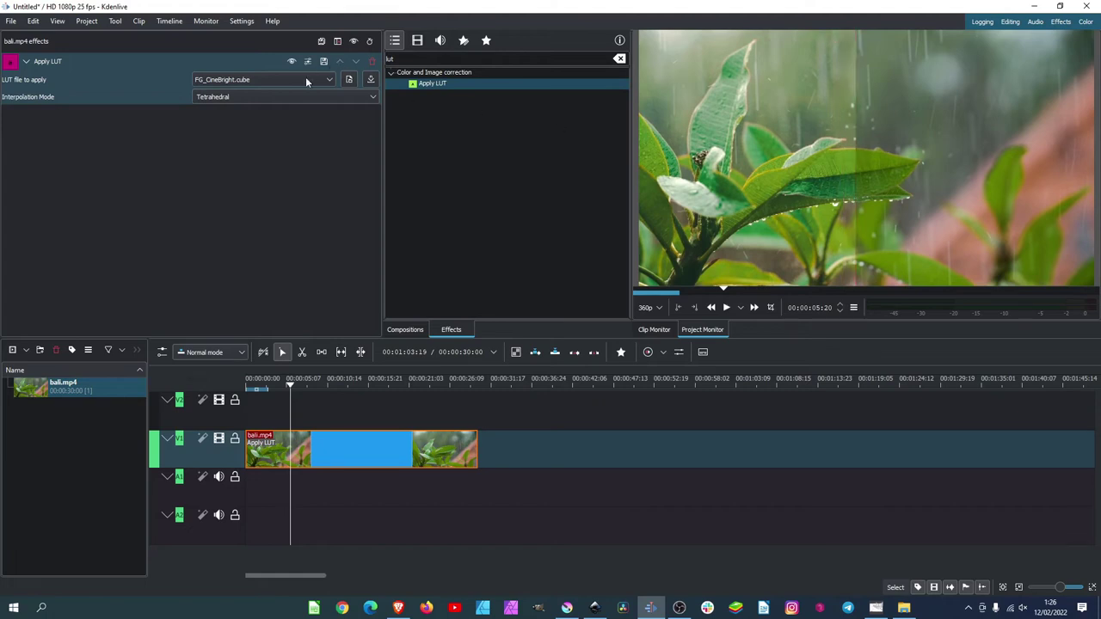
Switch the LUT to X-9400-VLOG.cube and play the clip in split comparison.
scroll(306, 79, down, 1)
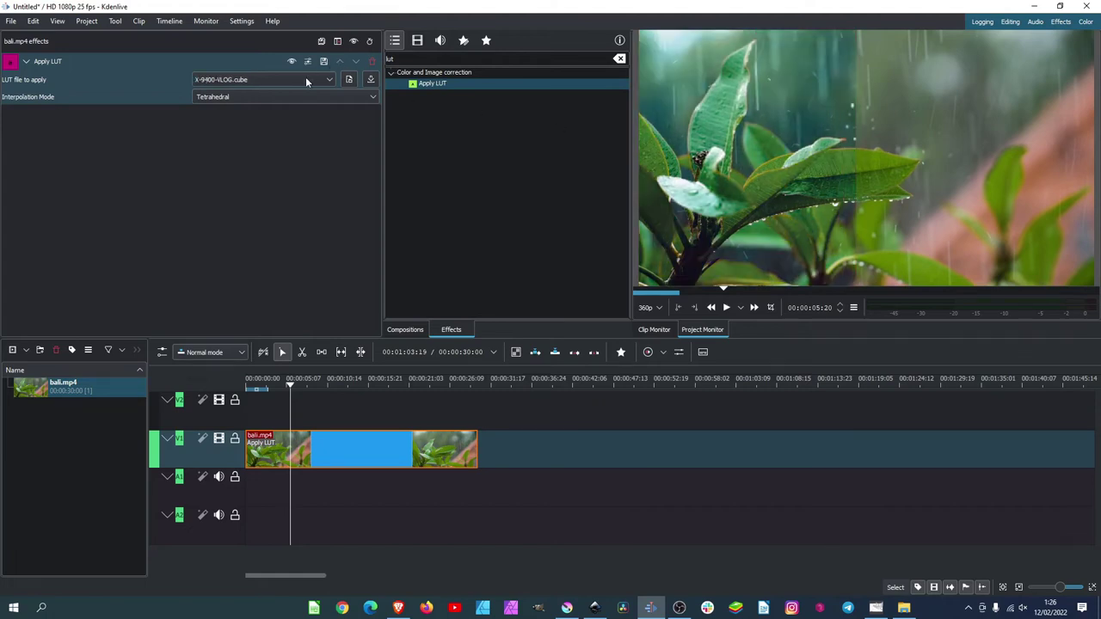
click(305, 79)
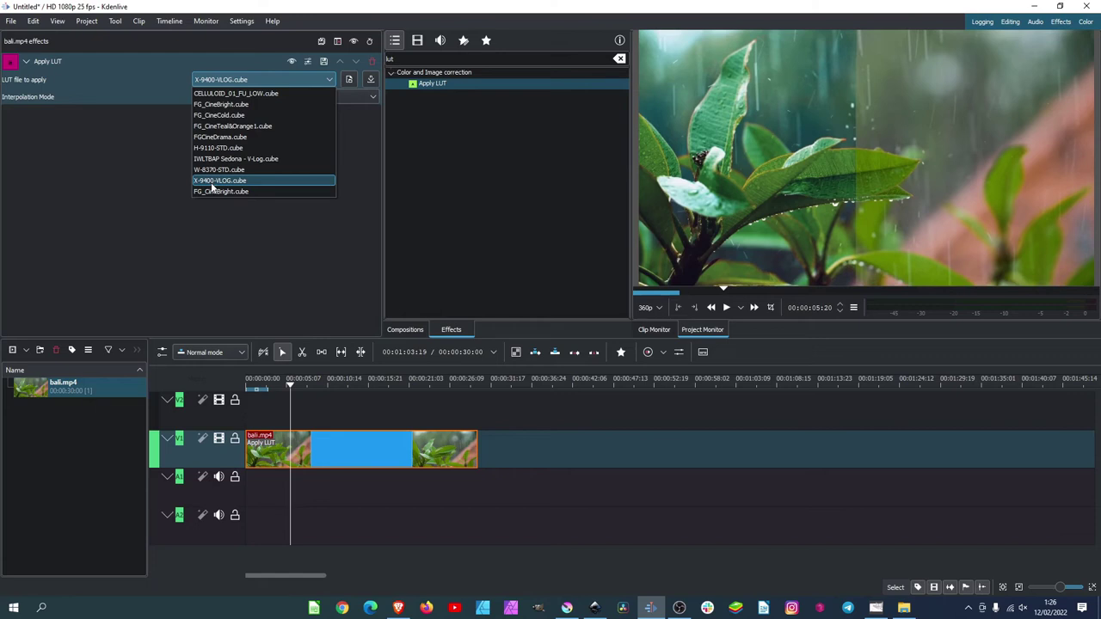
click(227, 183)
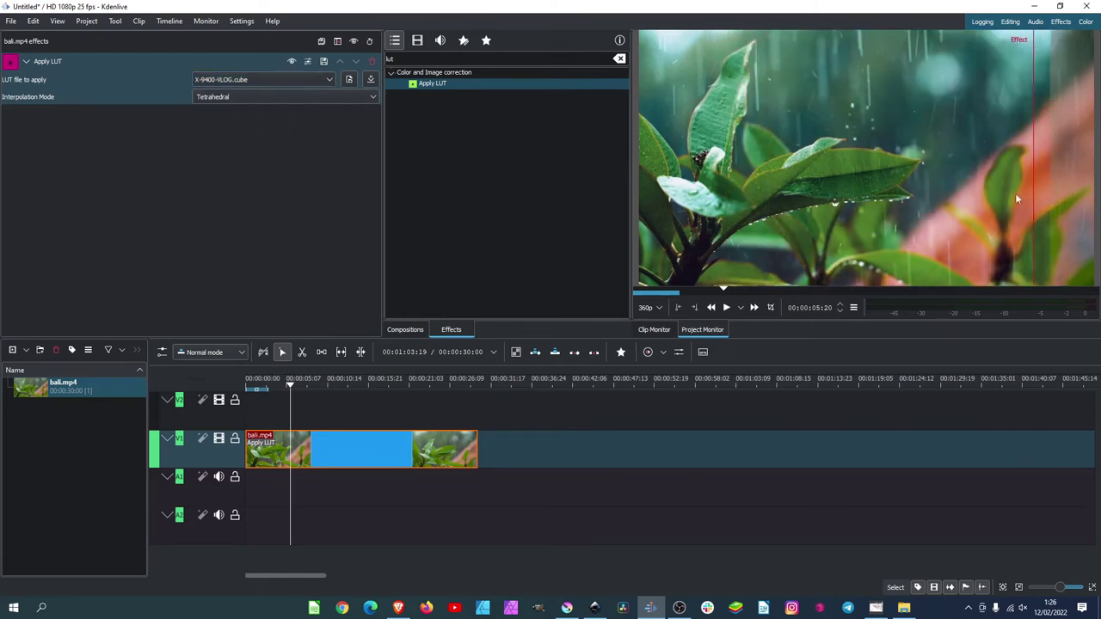
click(727, 307)
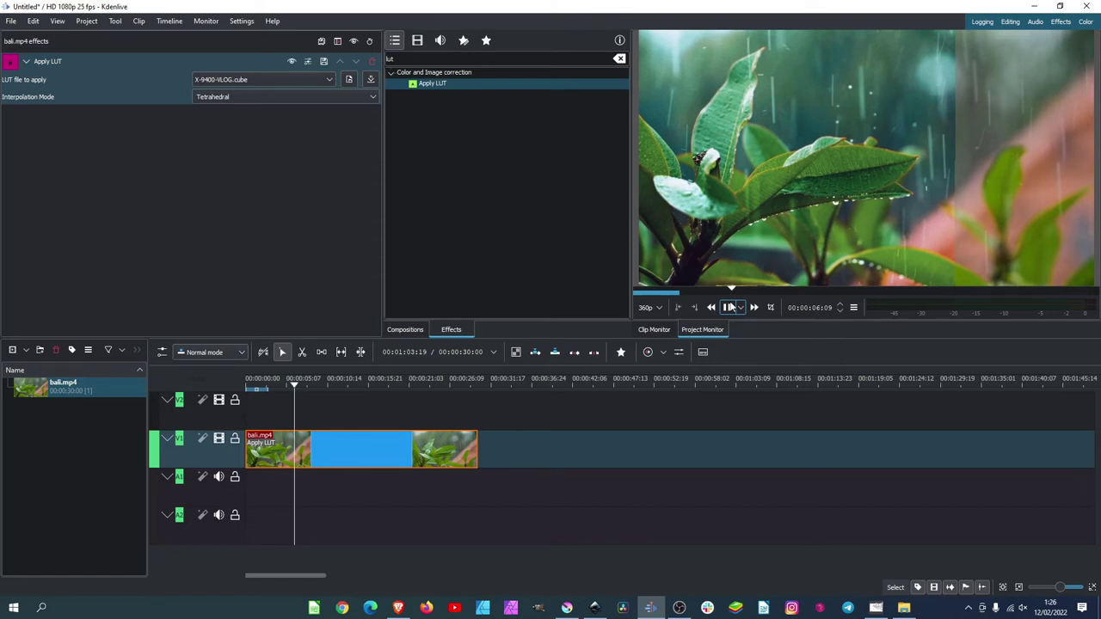
Try W-8370-STD.cube and FG_CineBright.cube in turn as the clip's LUT.
click(262, 79)
click(259, 171)
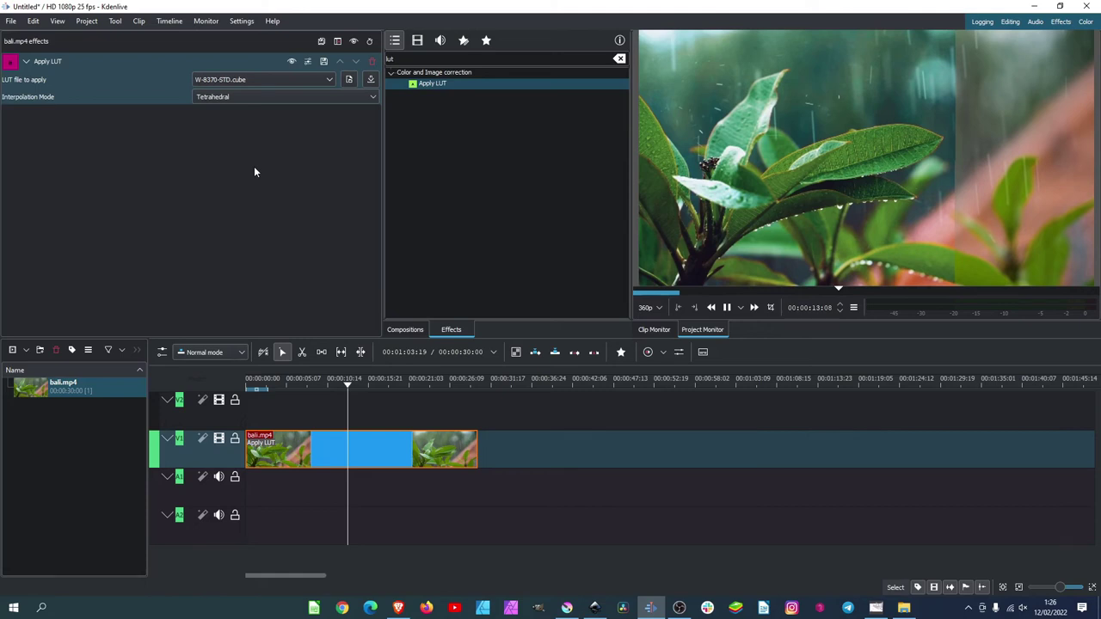
click(258, 79)
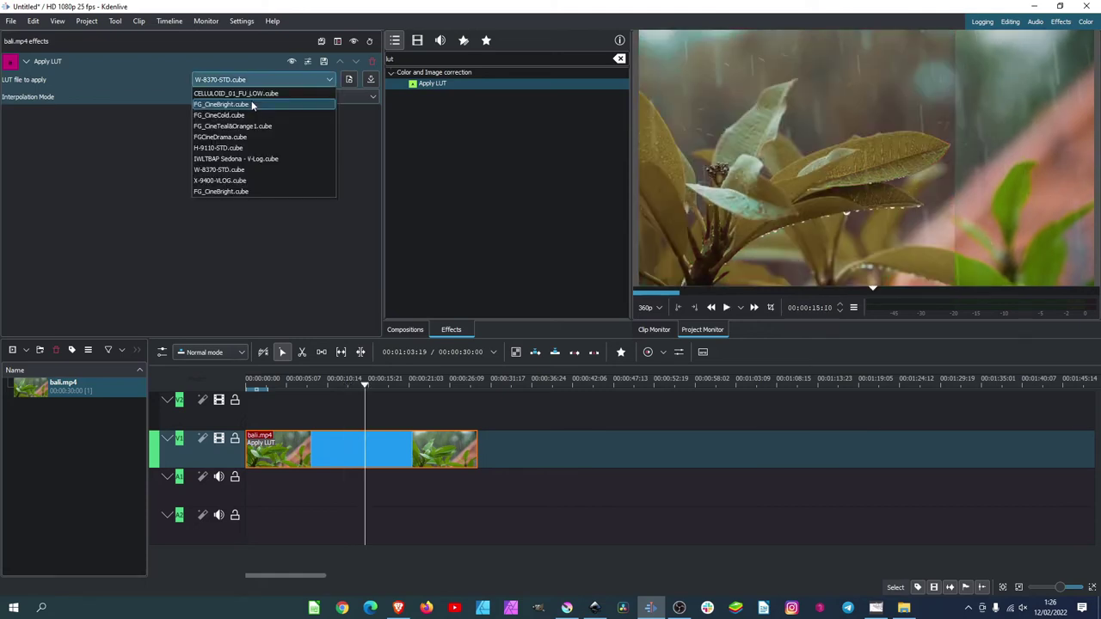
click(252, 105)
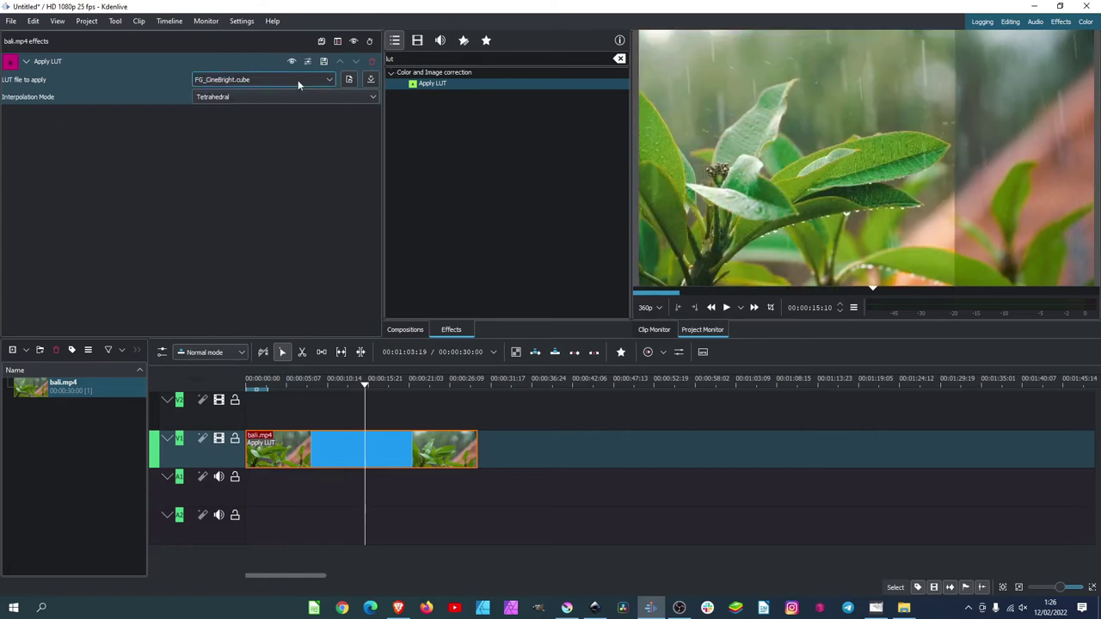
Apply FG_CineCold.cube to the clip and move the split divider to show more of the graded image.
click(298, 80)
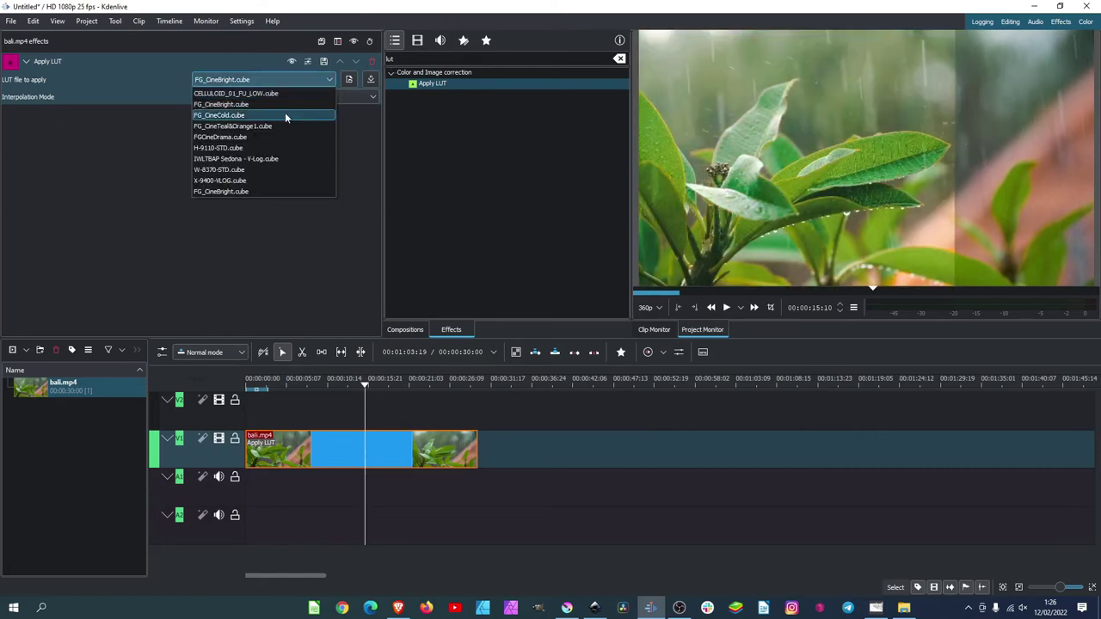
click(286, 115)
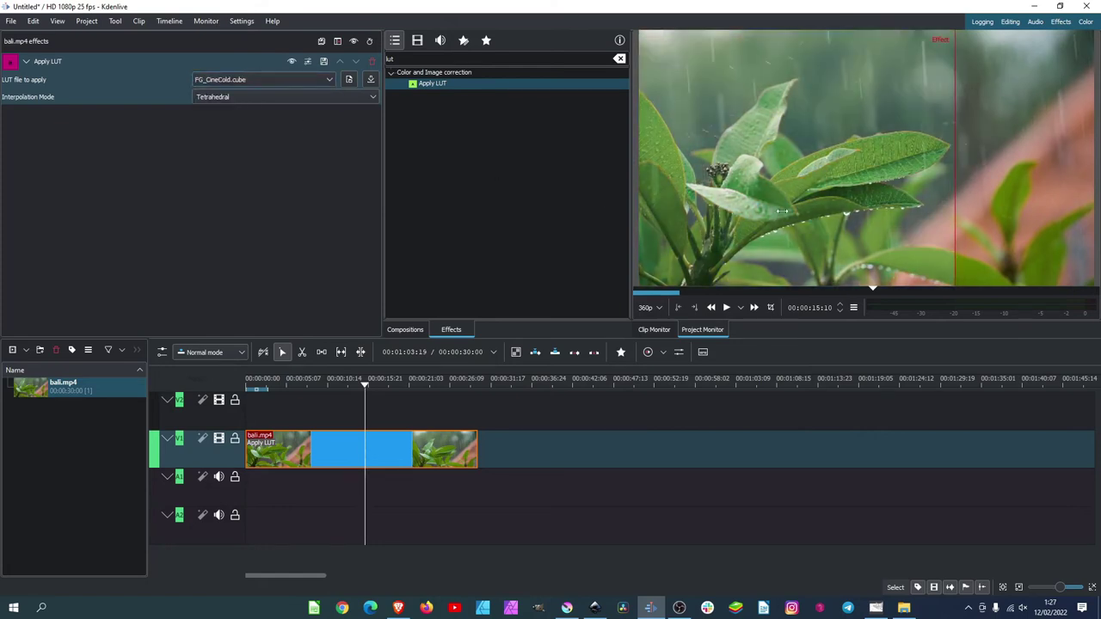
drag(954, 206, 1011, 193)
Try FGCineDrama.cube and FG_CineTeal&Orange1.cube in turn as the clip's LUT.
click(317, 80)
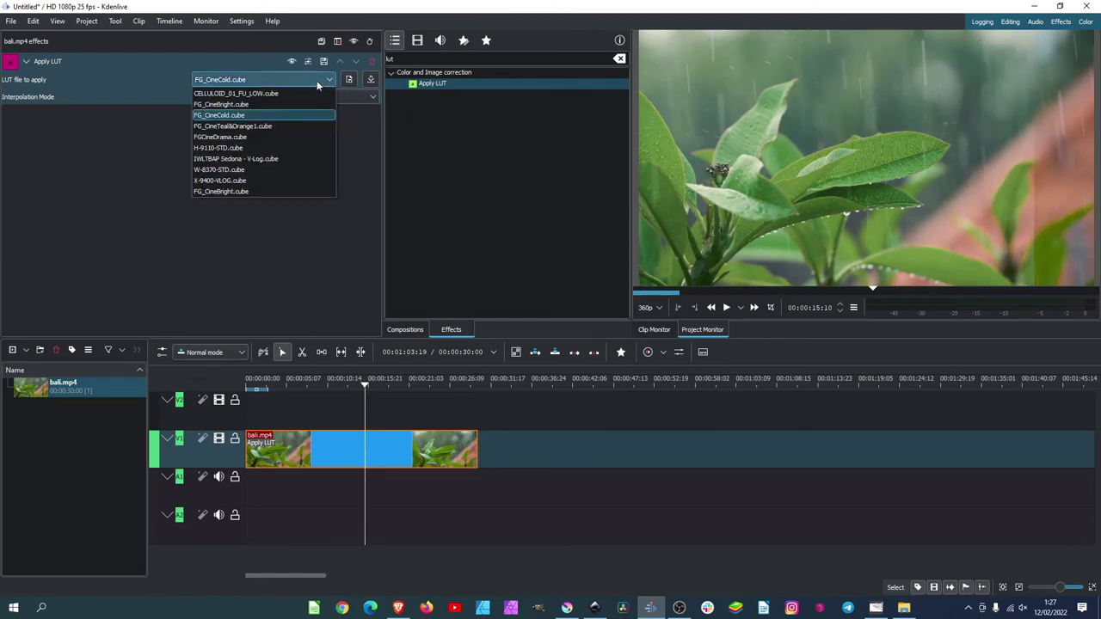
click(280, 135)
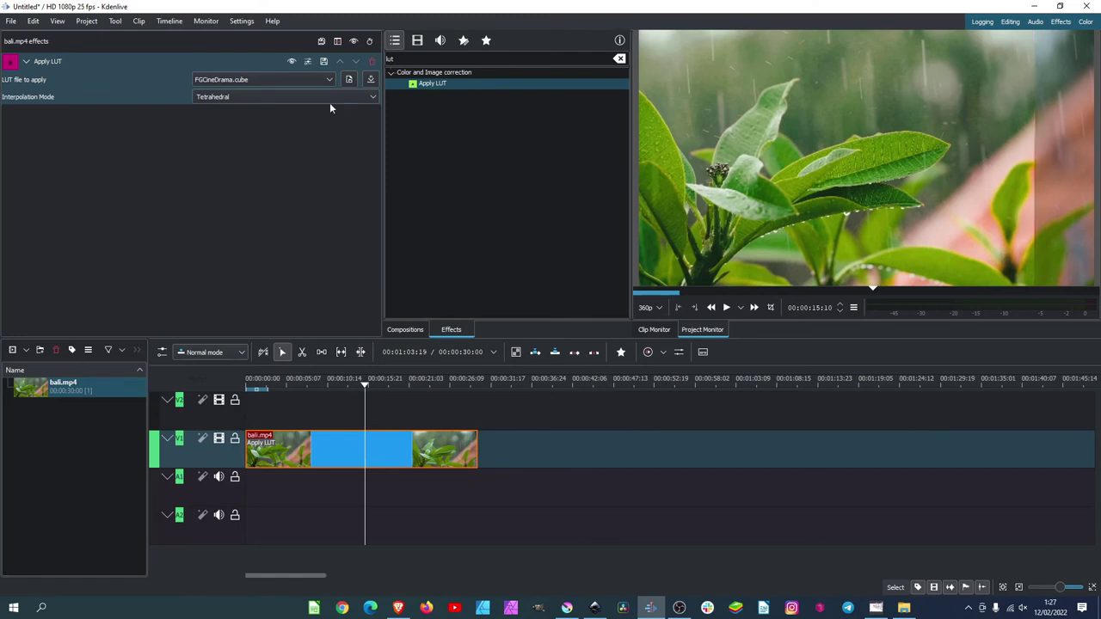
click(285, 79)
click(272, 124)
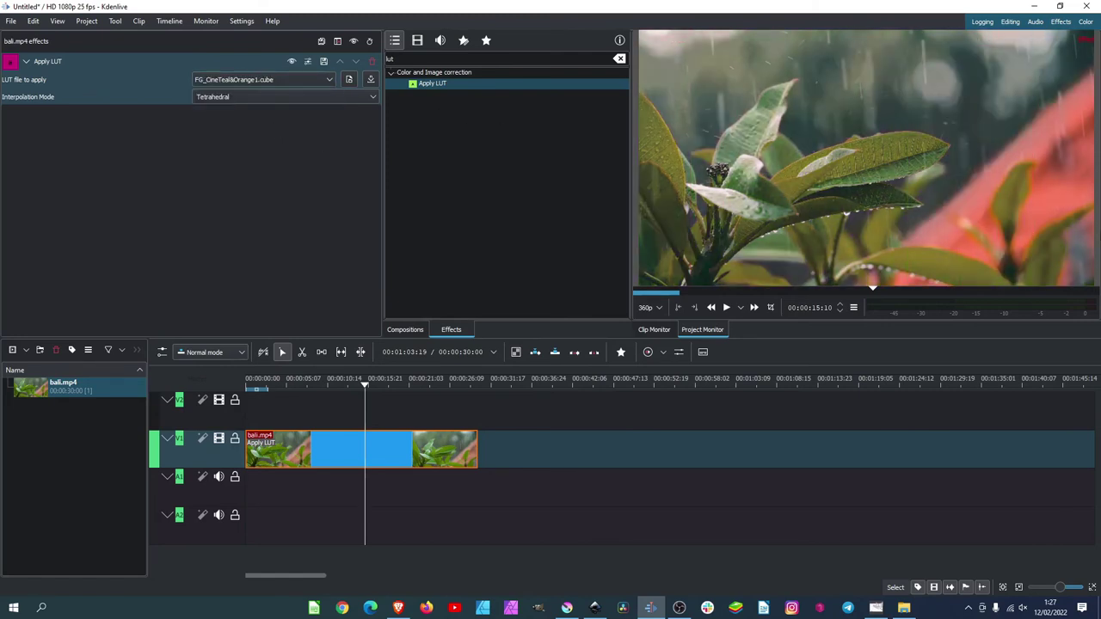
Try W-8370-STD.cube and H-9110-STD.cube on the clip, and settle on FG_CineBright.cube as its LUT.
click(323, 80)
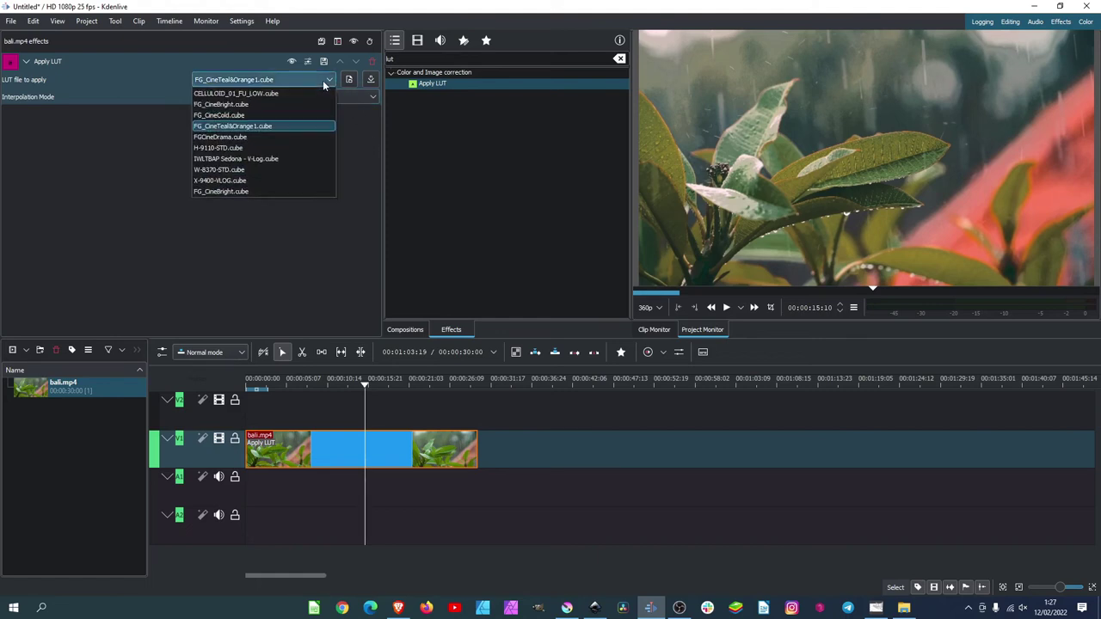
click(282, 170)
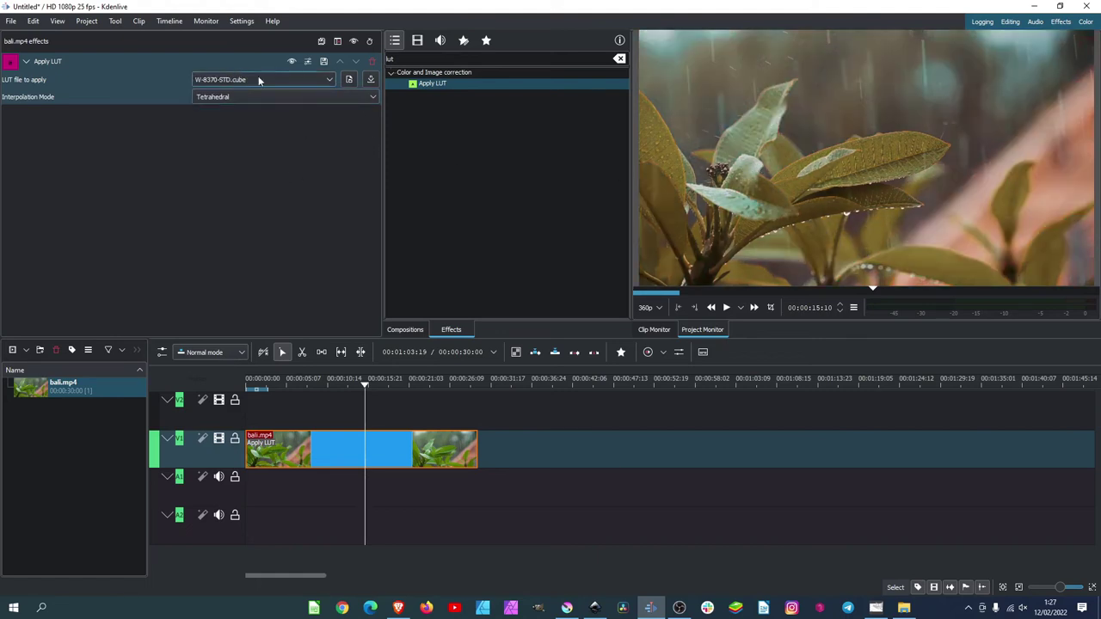
click(258, 78)
click(262, 149)
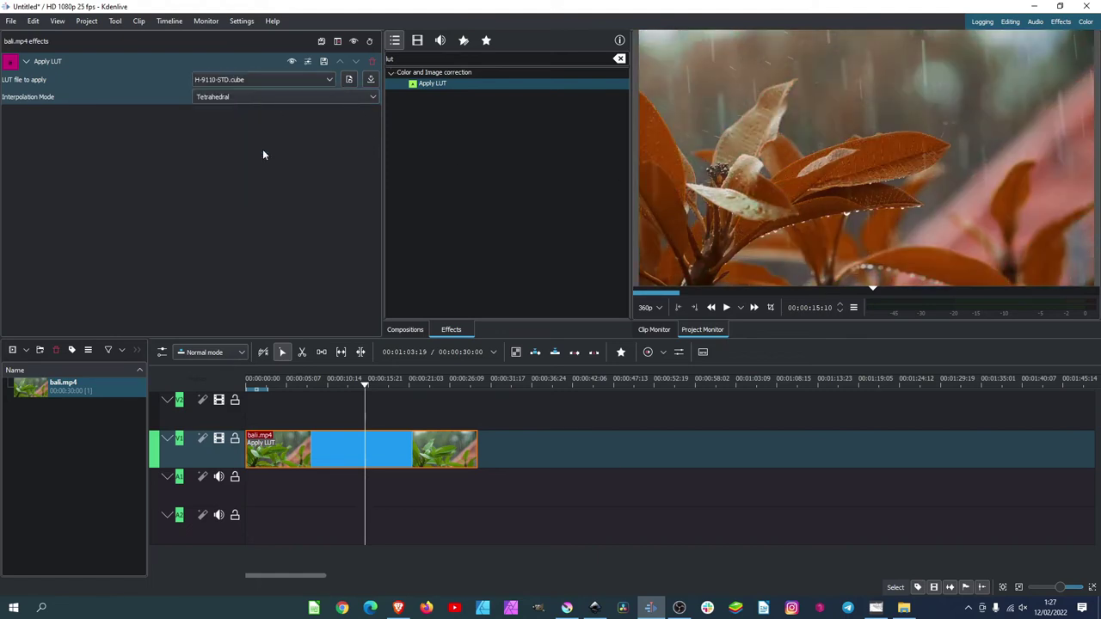
click(300, 79)
click(291, 189)
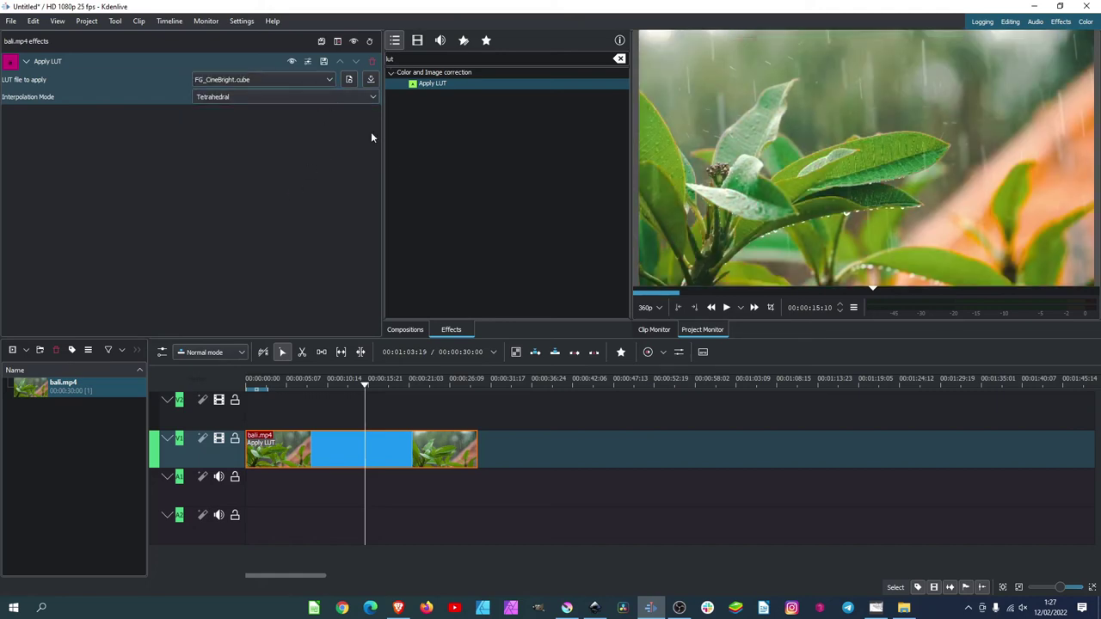
Load OrangeAndBlue.cube from the Shutterstock Free LUTs folder inside LUT/free-customized-LUTs as the clip's custom LUT.
click(348, 80)
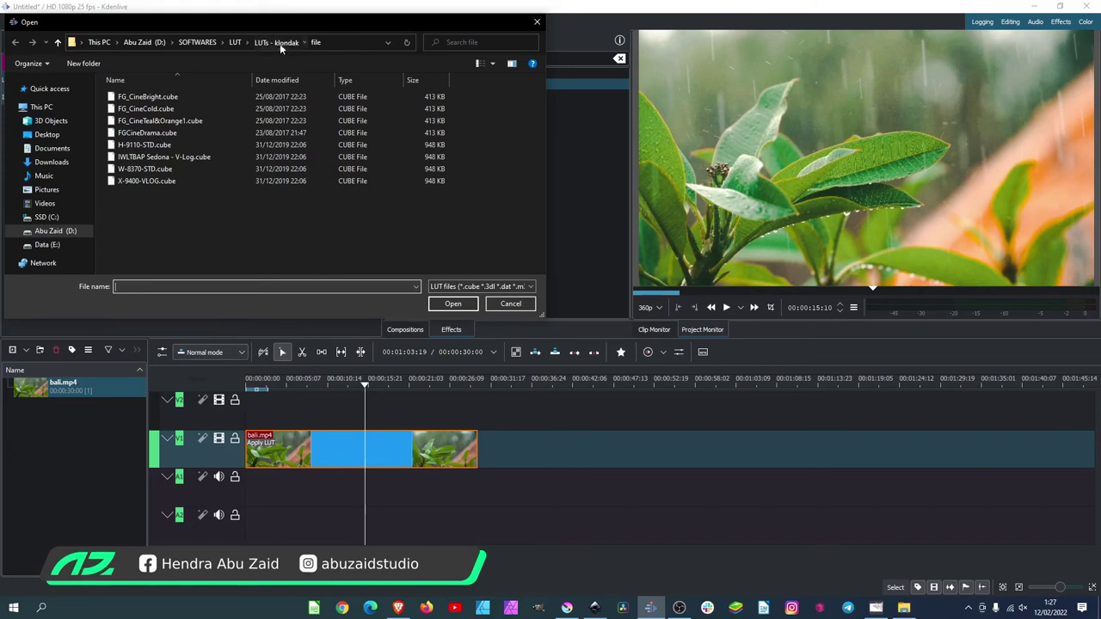
click(278, 42)
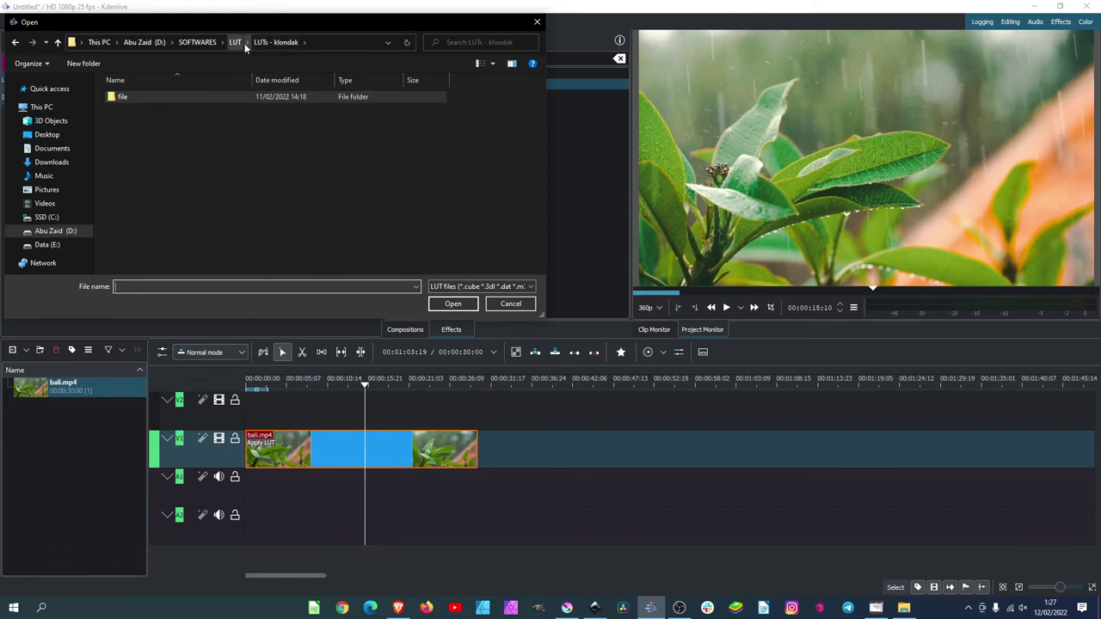
click(239, 44)
double_click(179, 108)
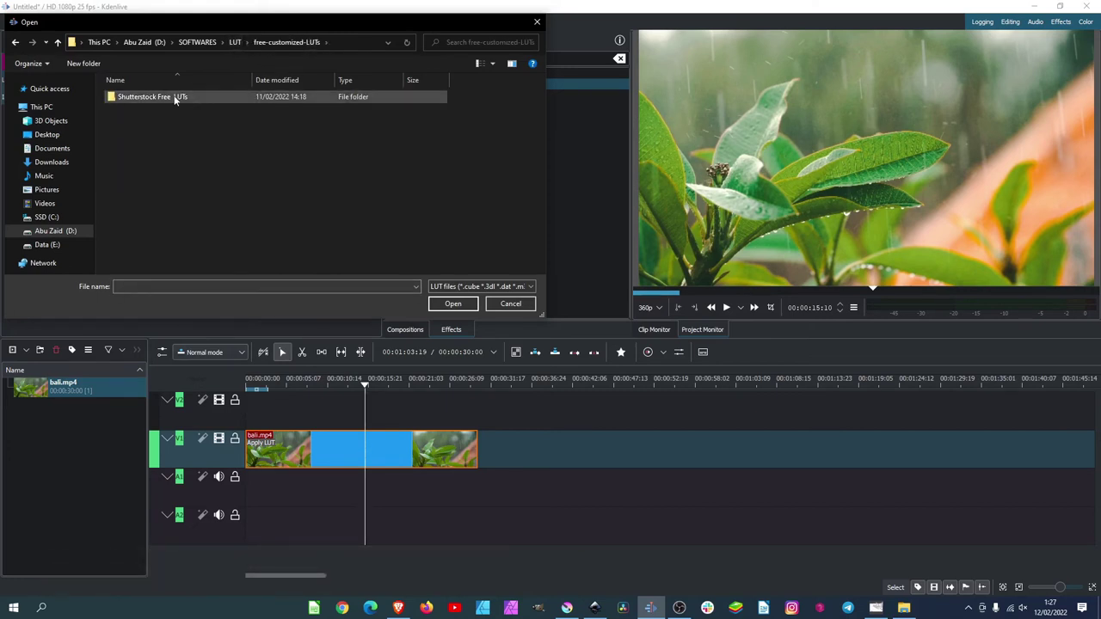
double_click(173, 97)
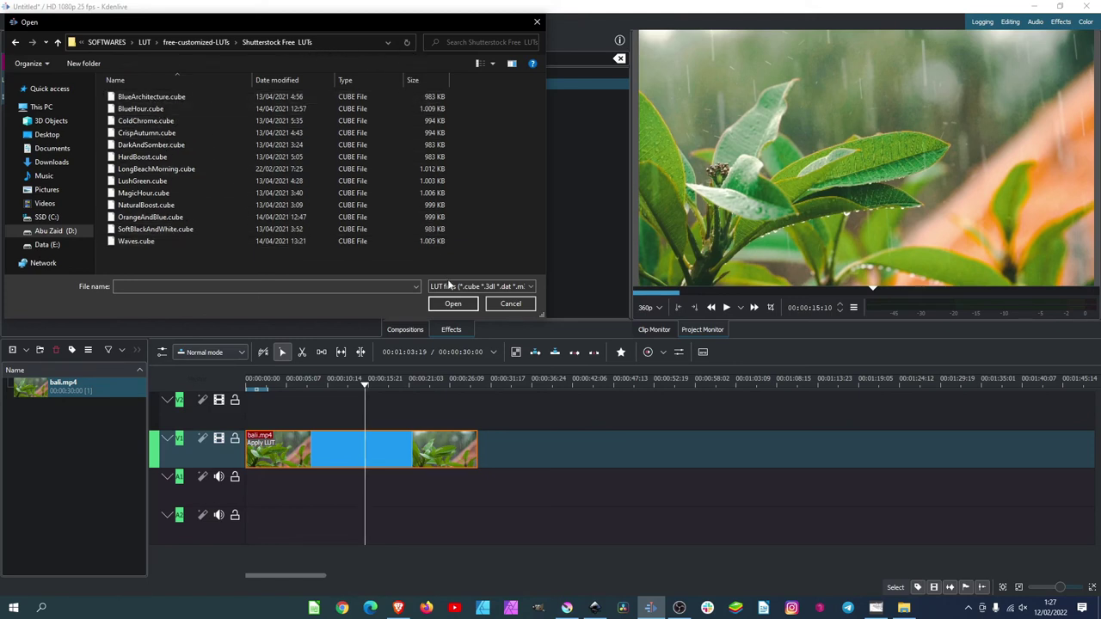
click(458, 305)
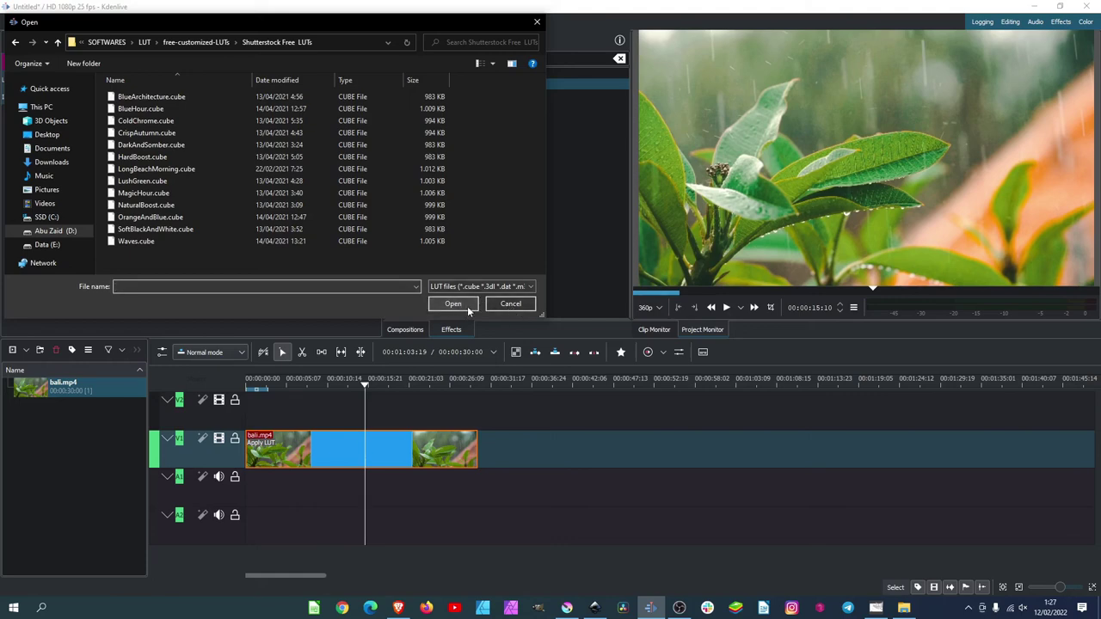
click(312, 219)
click(453, 304)
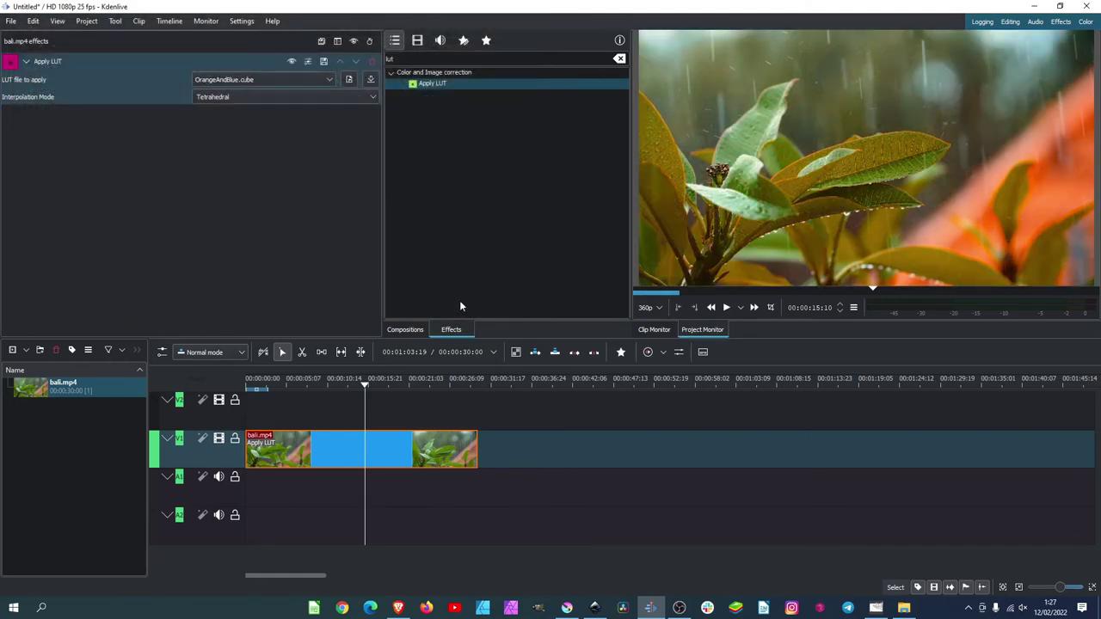
Try BlueArchitecture.cube and BlueHour.cube in turn as the clip's LUT.
click(303, 80)
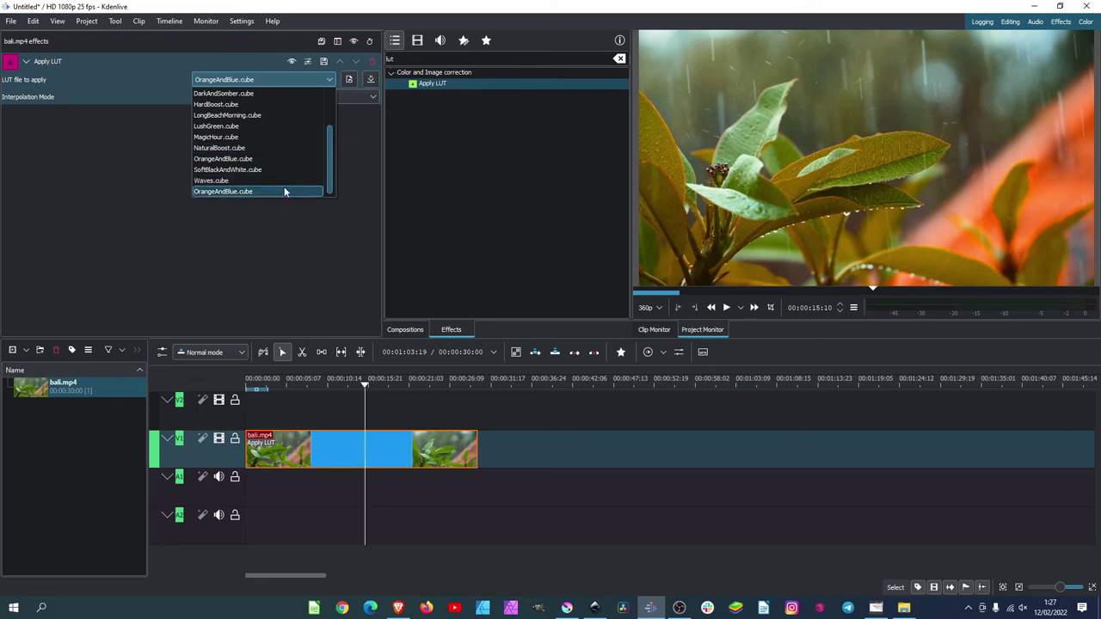
scroll(284, 185, up, 1)
click(246, 104)
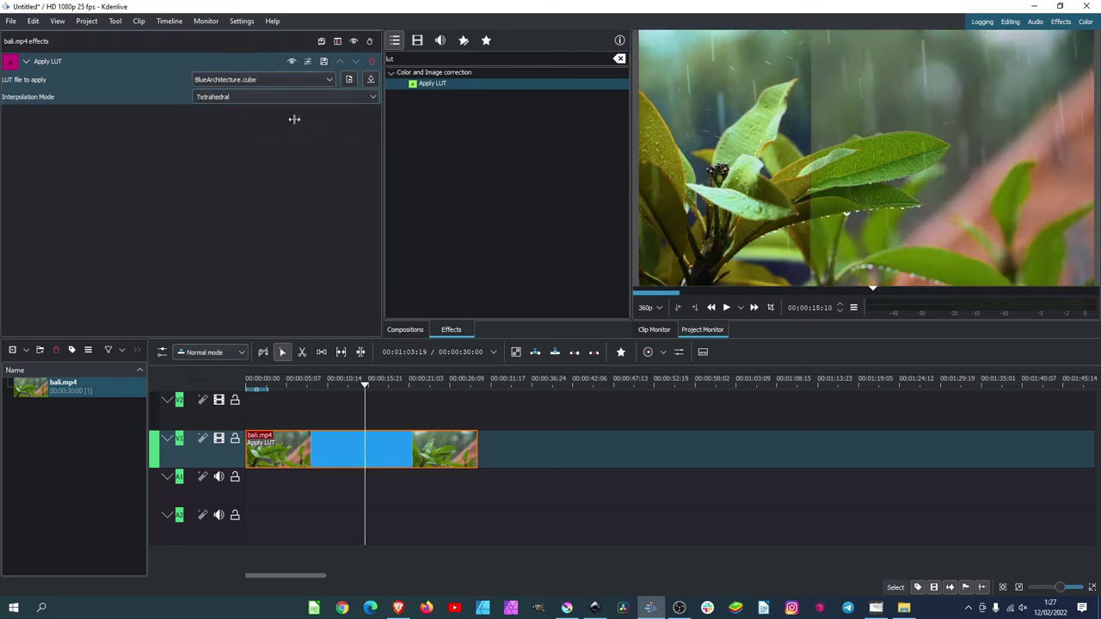
click(284, 79)
click(277, 116)
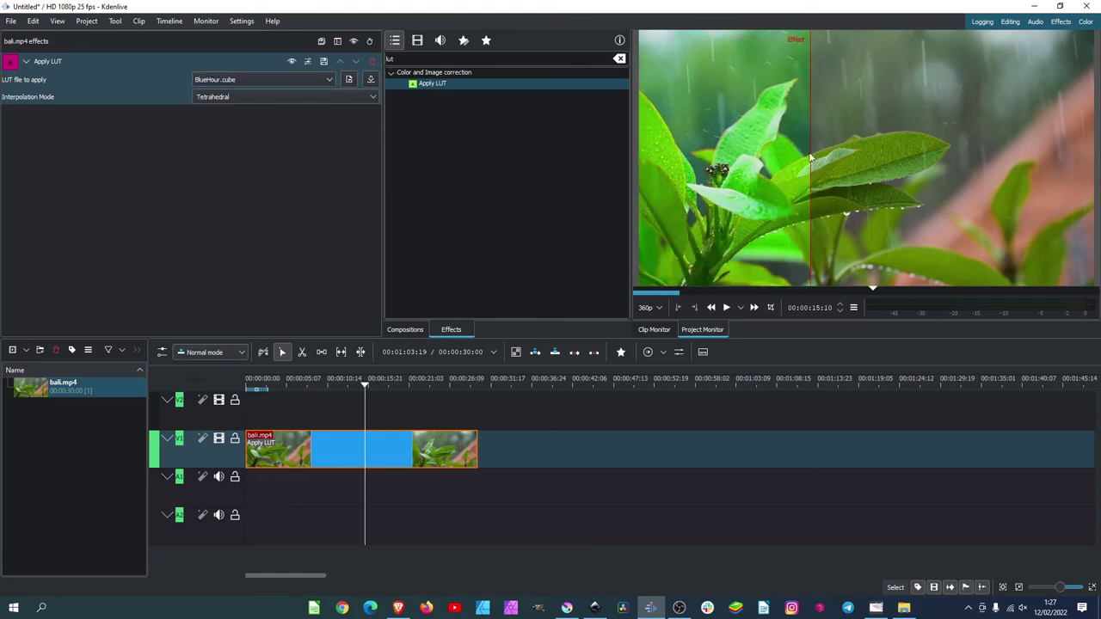
Apply CrispAutumn.cube to the clip and sweep the split divider across the image to compare the graded and original footage.
click(277, 77)
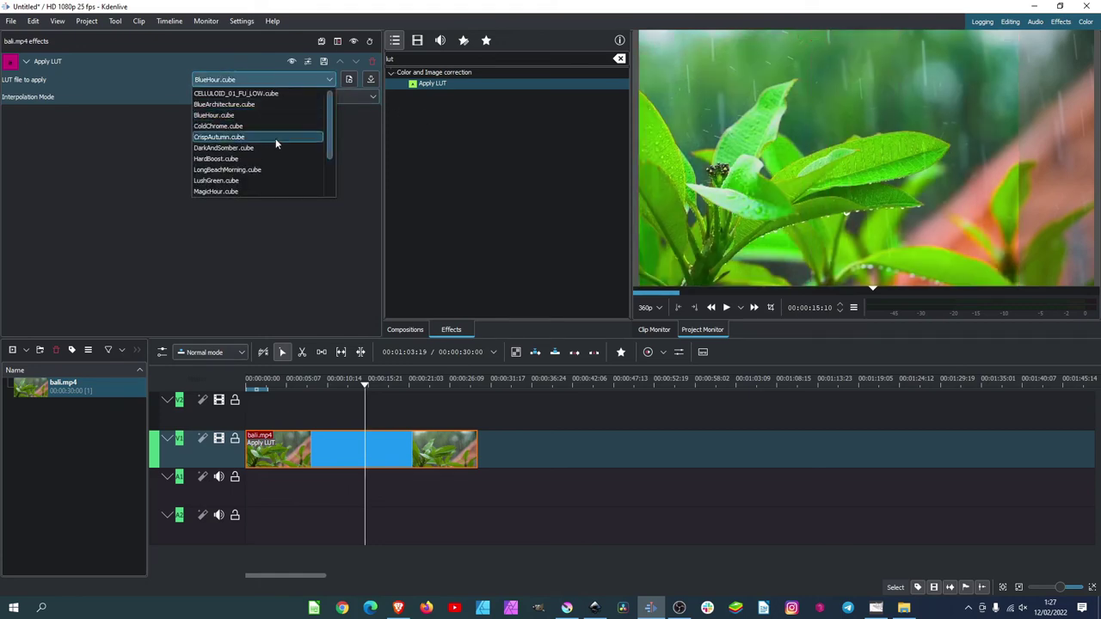
click(277, 144)
drag(1018, 172, 900, 181)
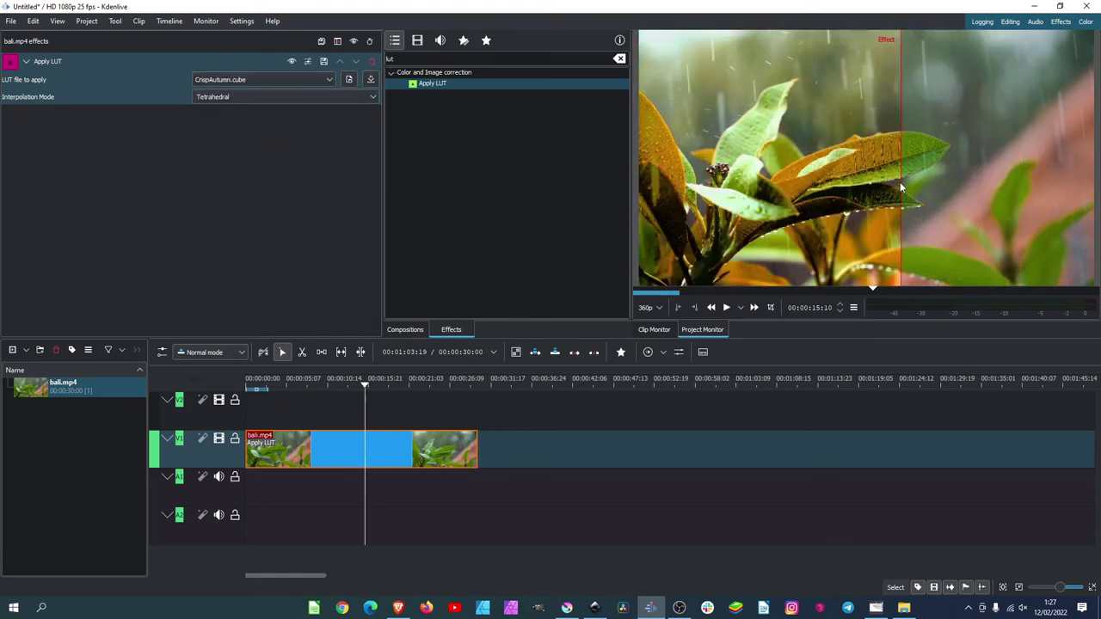
drag(707, 213, 712, 236)
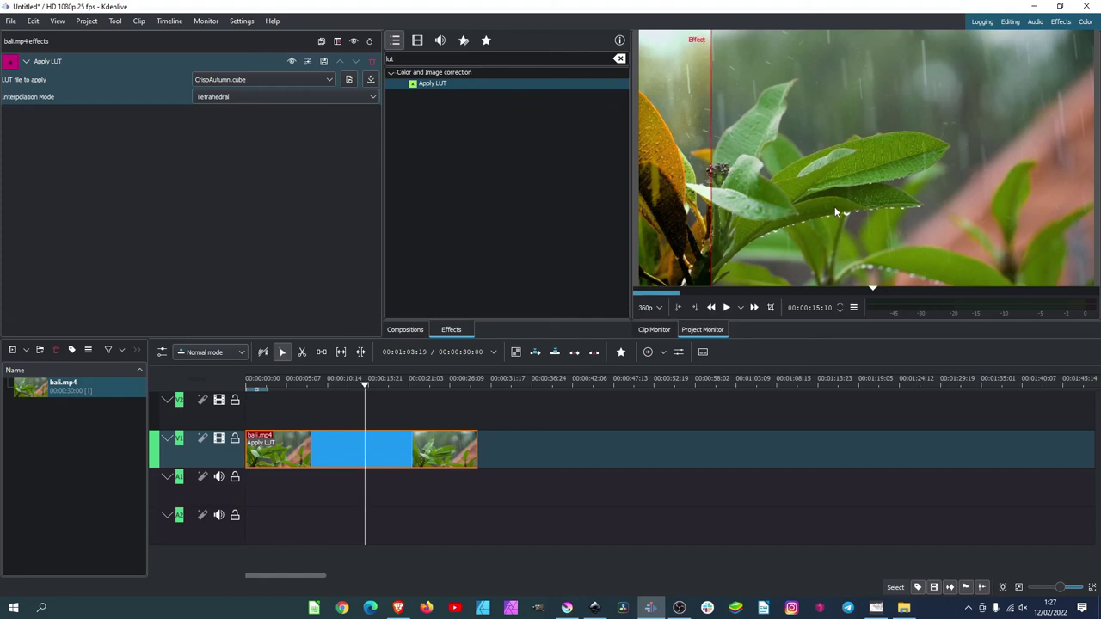
drag(713, 198, 926, 207)
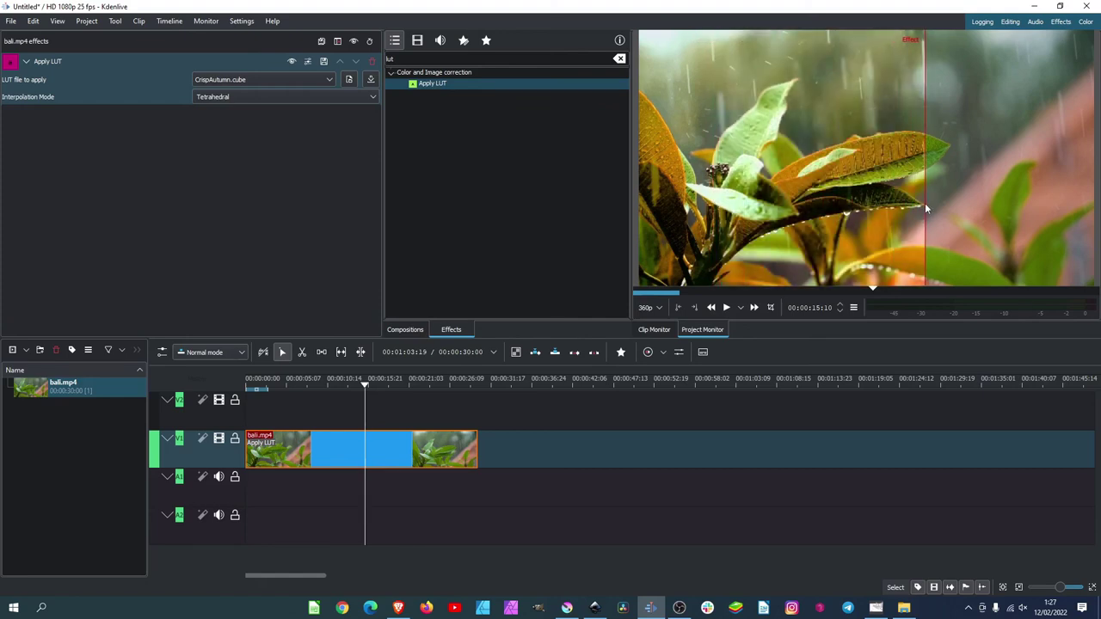